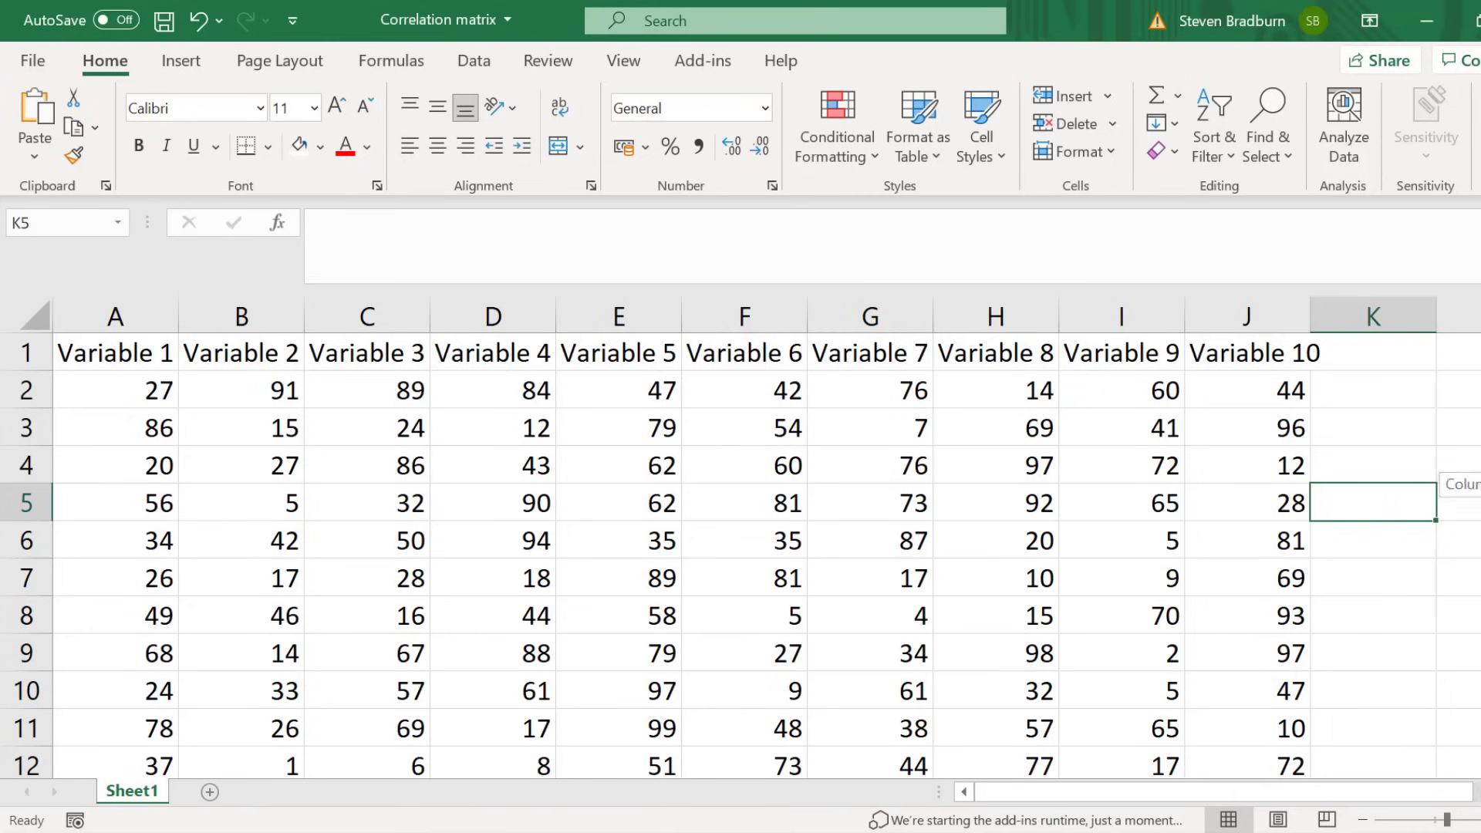
- Scroll through the Variable 1–10 data on Sheet1 and select an empty cell beside it
left_click_drag(1480, 482, 1480, 481)
left_click(1462, 541)
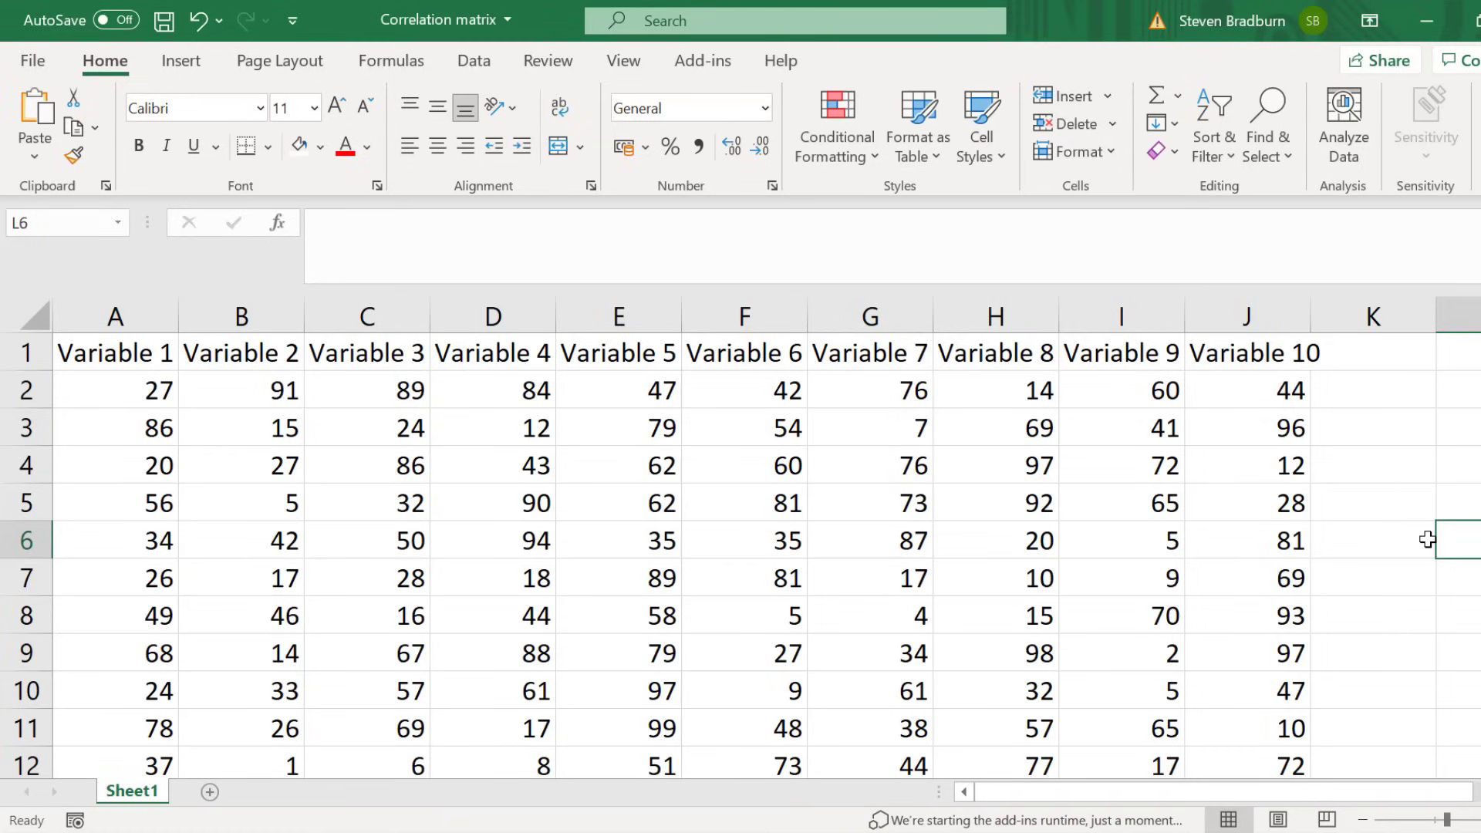
- Open the Excel Add-ins manager from File > More > Options > Add-ins
left_click(39, 69)
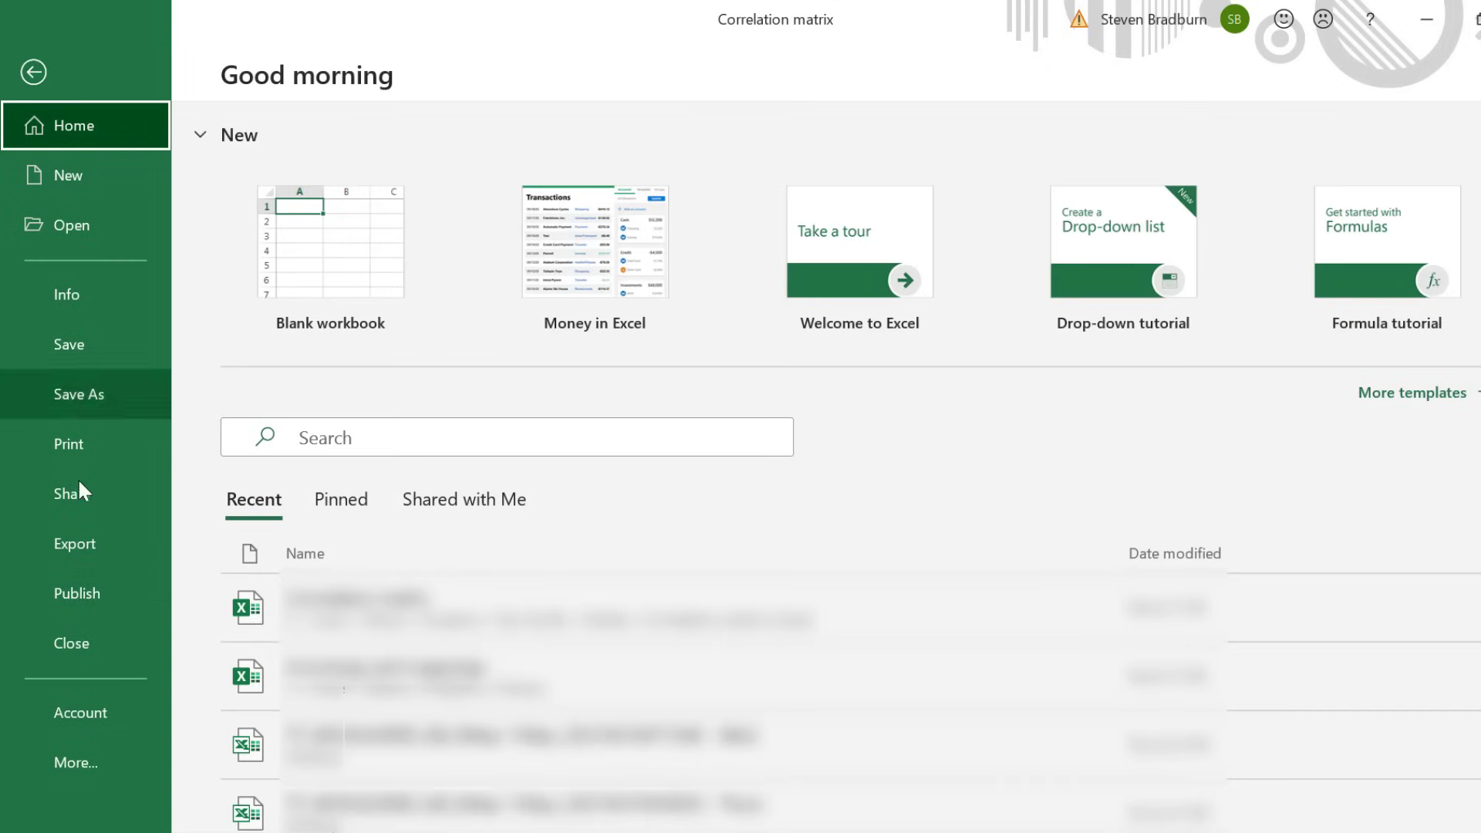
left_click(75, 751)
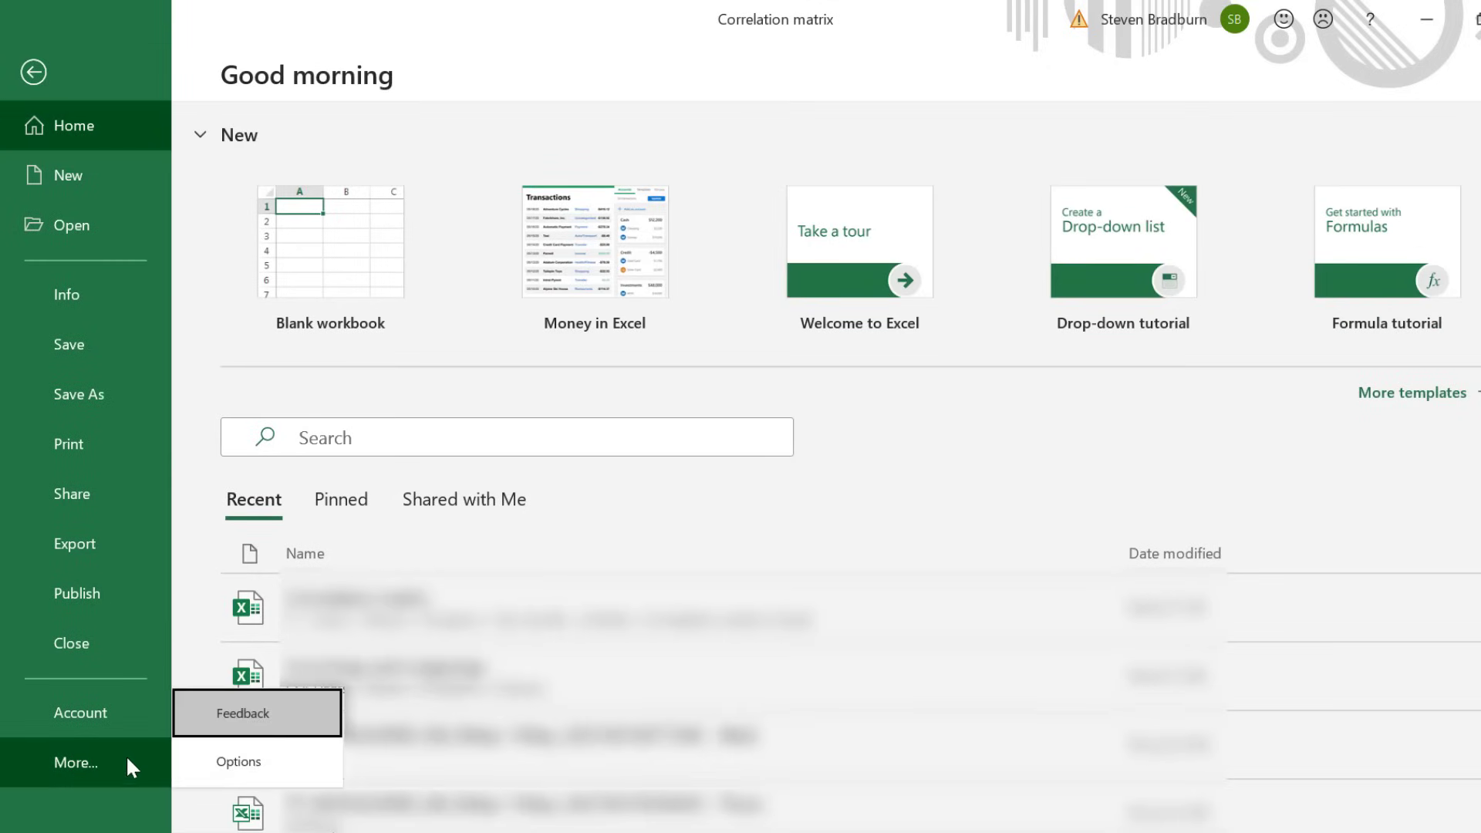
left_click(222, 772)
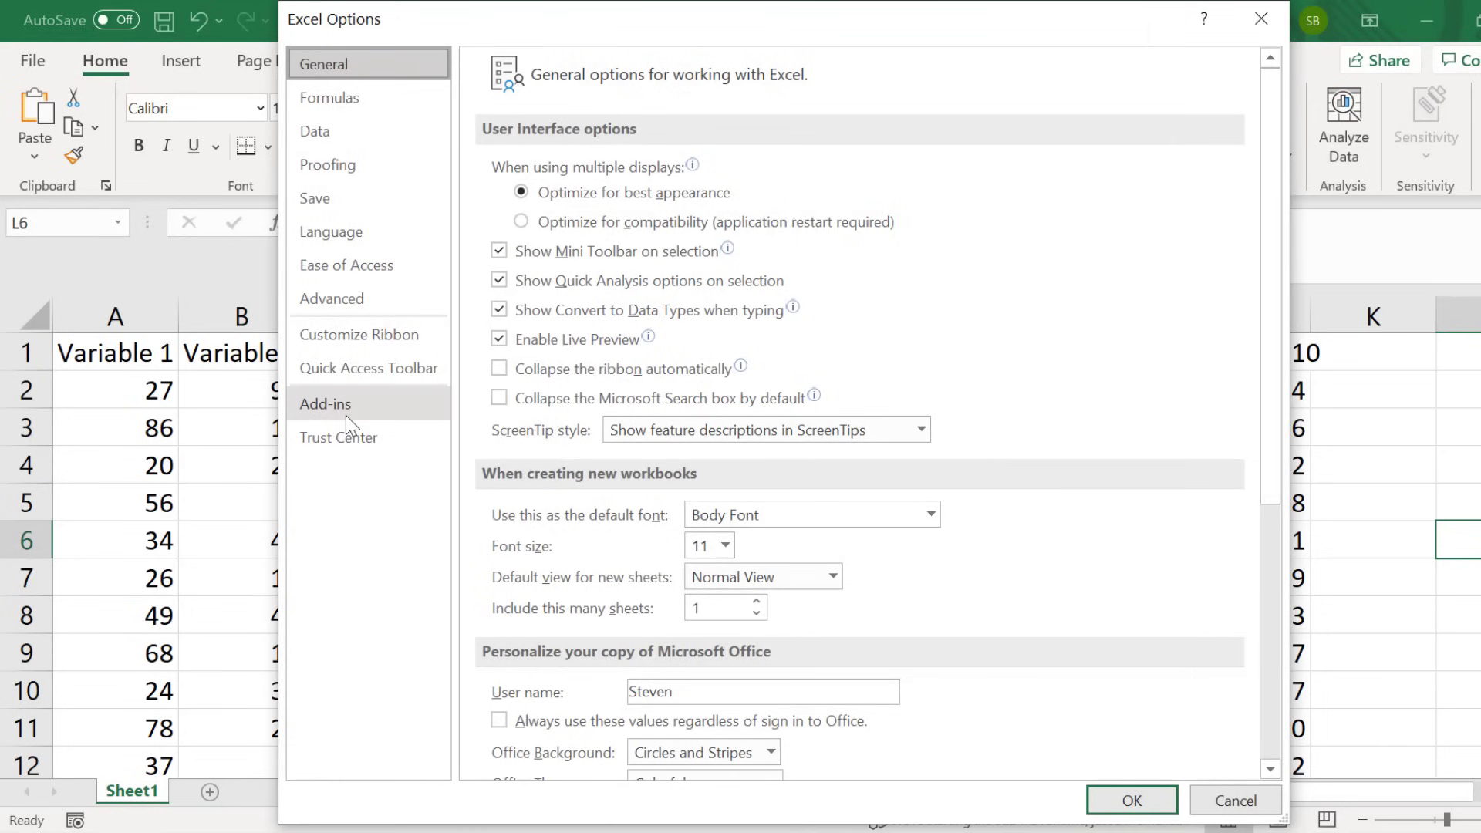
left_click(345, 415)
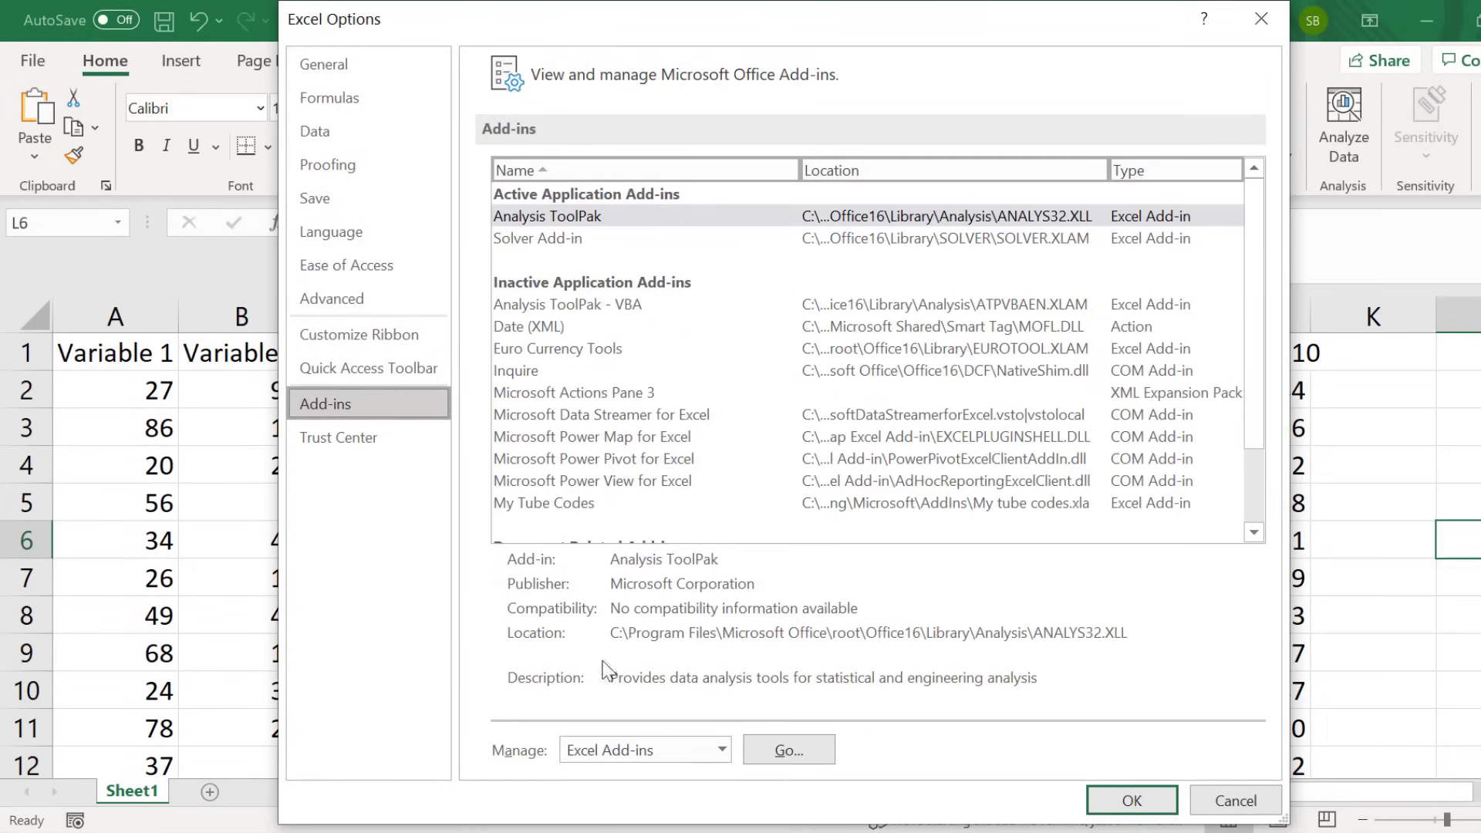
left_click(788, 750)
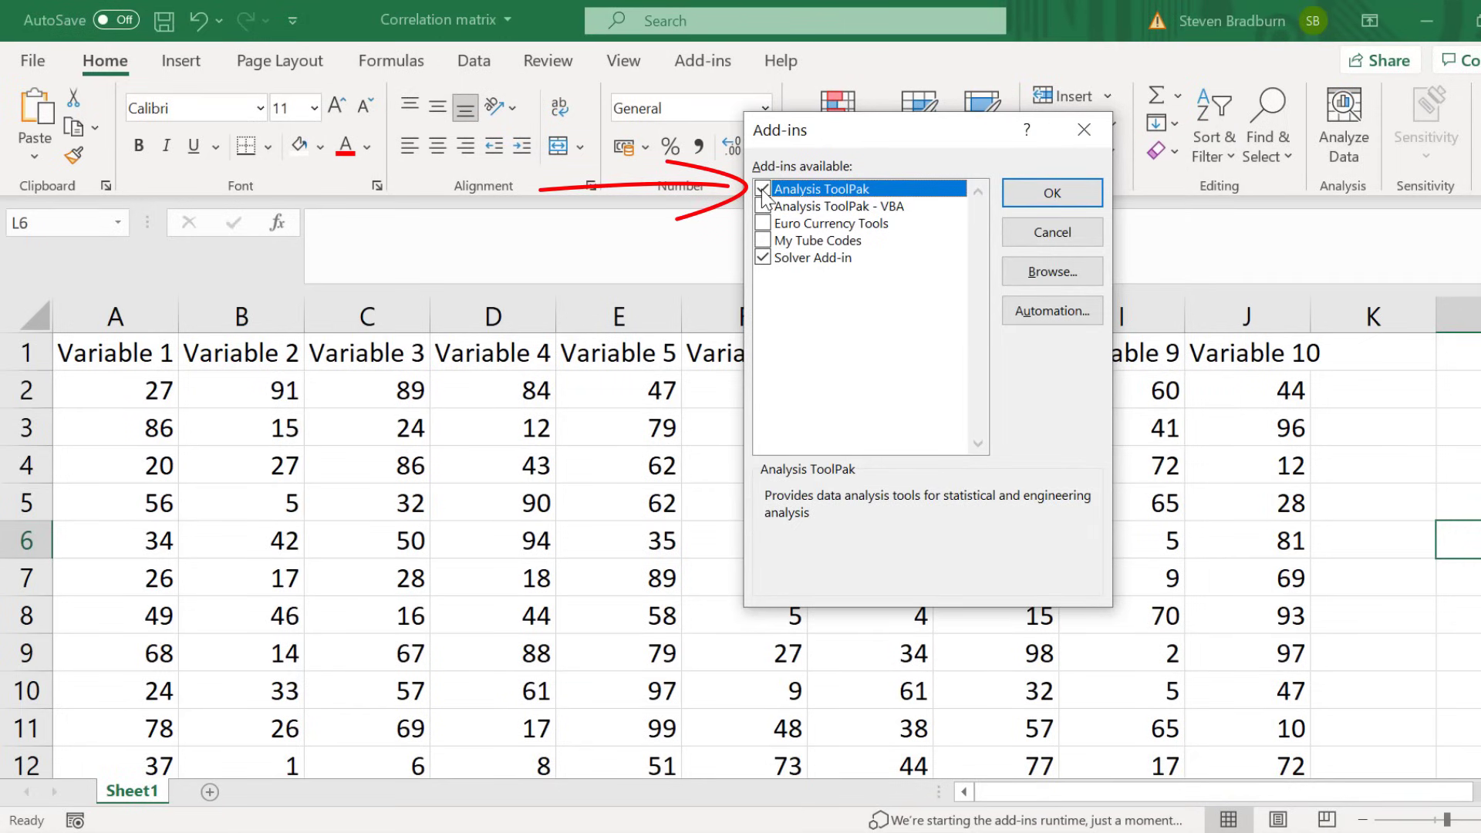
- Enable the Analysis ToolPak and choose Correlation from the Data Analysis tools
left_click(1028, 197)
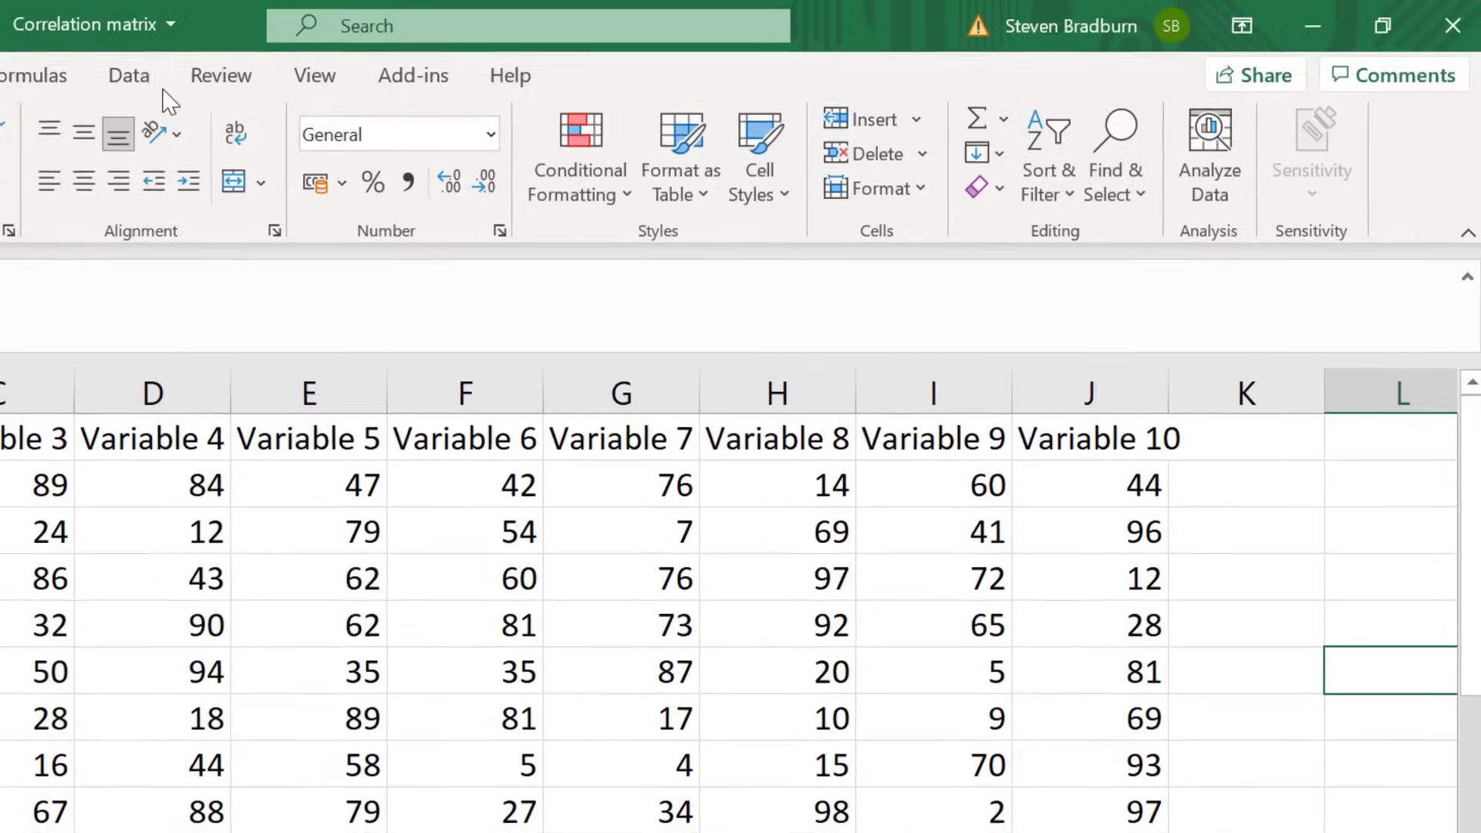
left_click(147, 85)
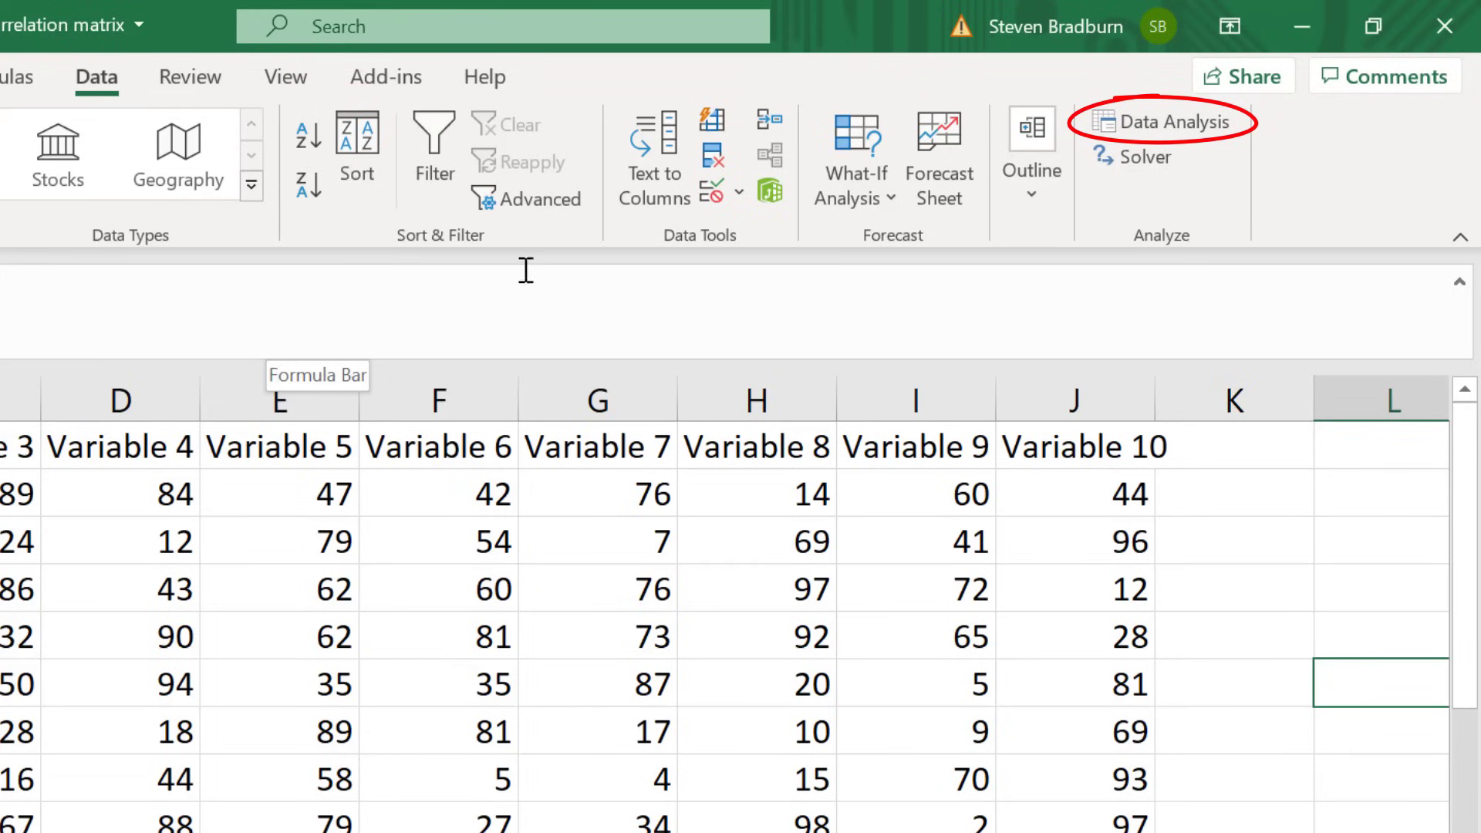
left_click(1140, 123)
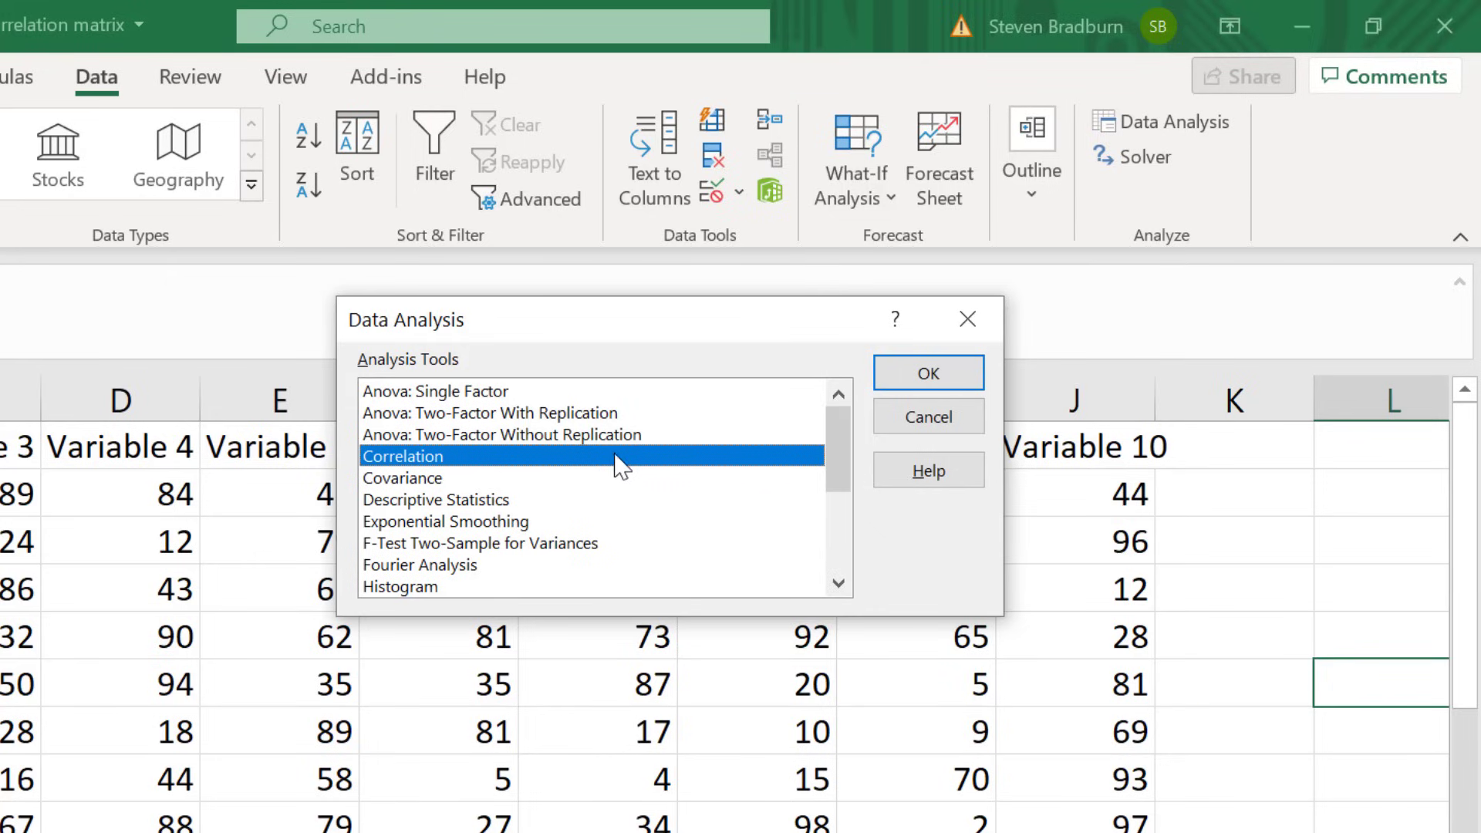
left_click(927, 375)
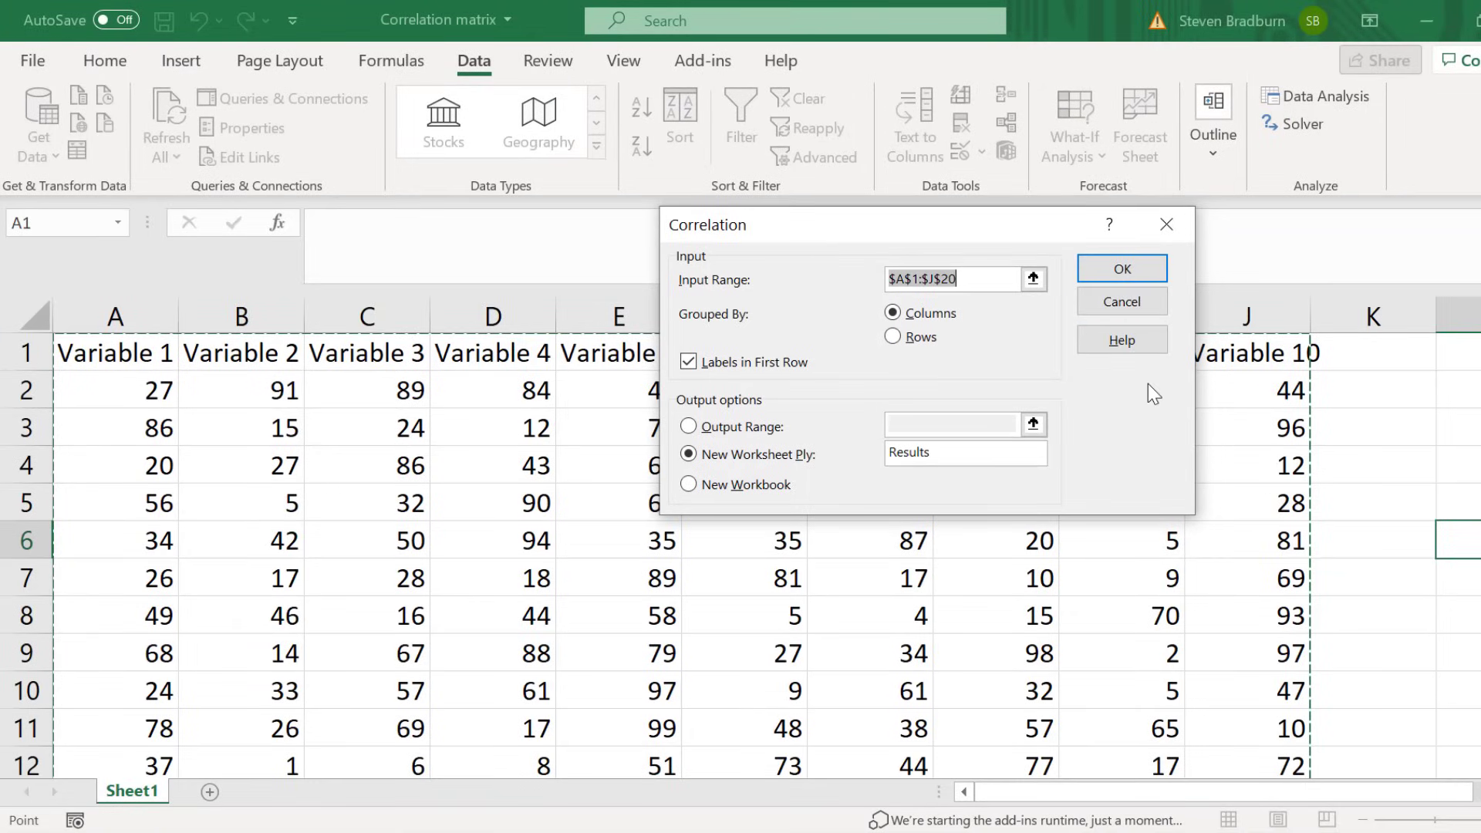
- Set the Correlation input range to Sheet1 A1:J20, including the header row
left_click(1033, 279)
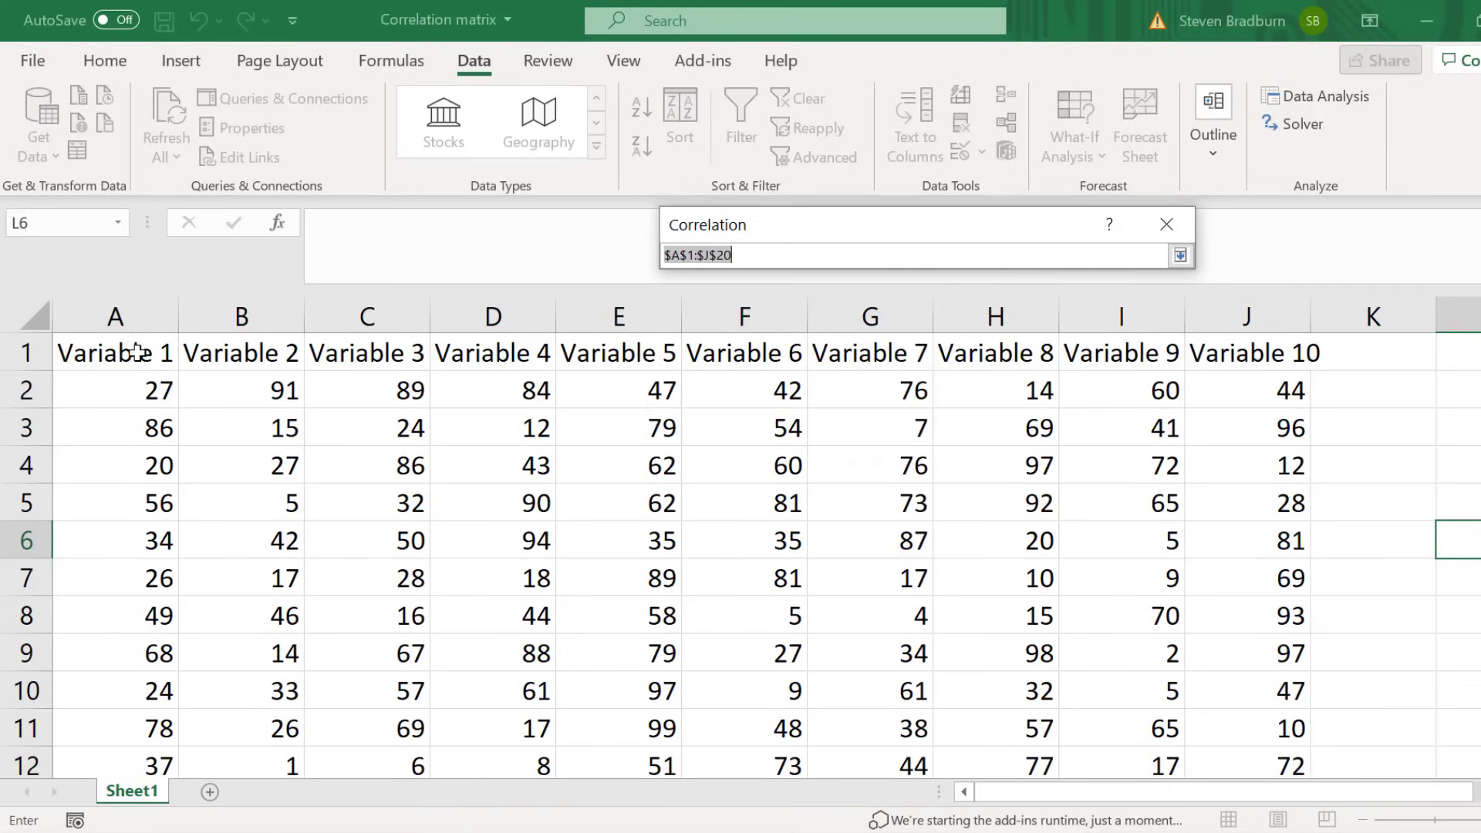
left_click_drag(139, 343, 1227, 676)
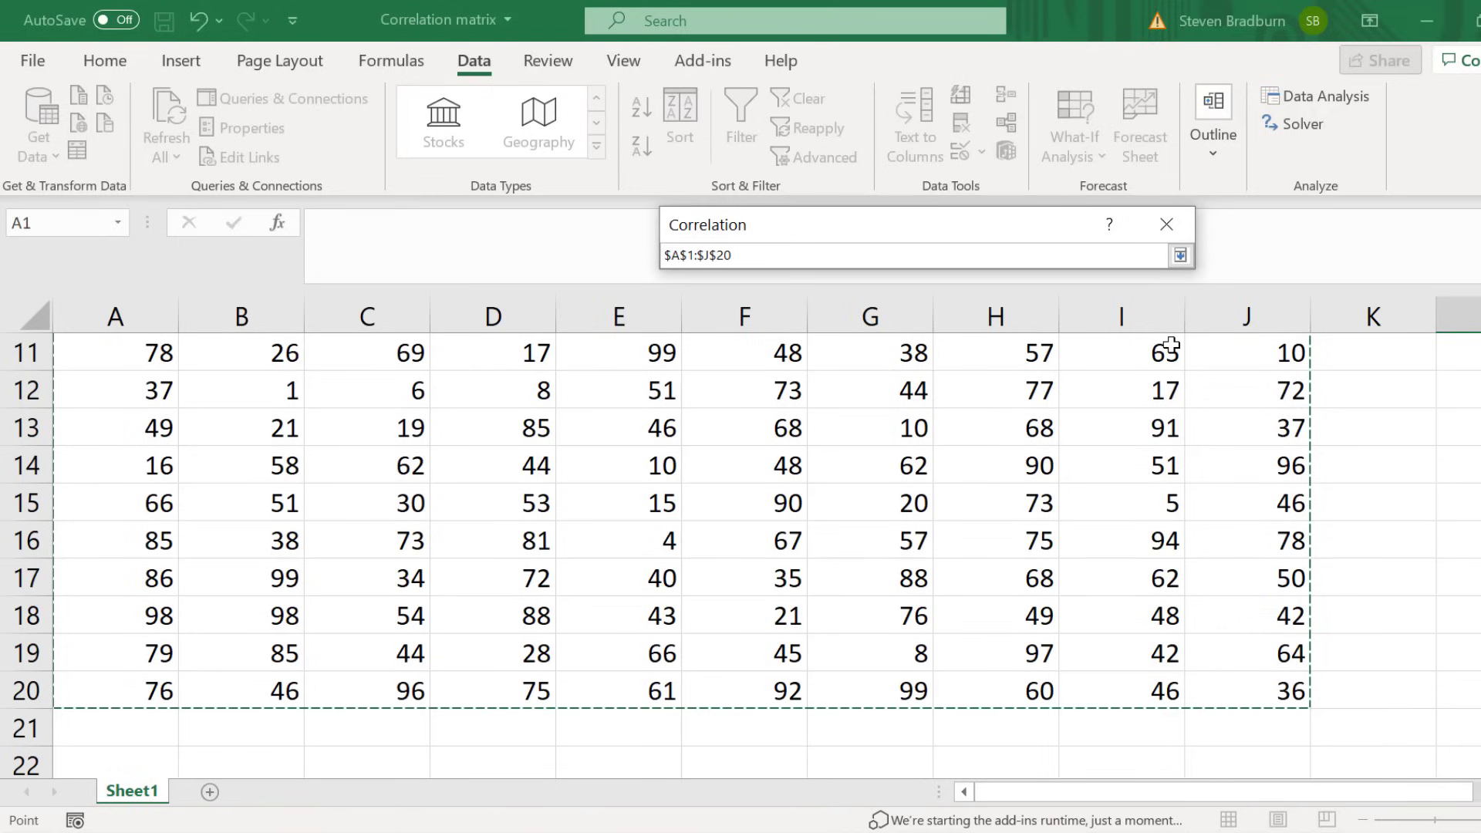
key("Return")
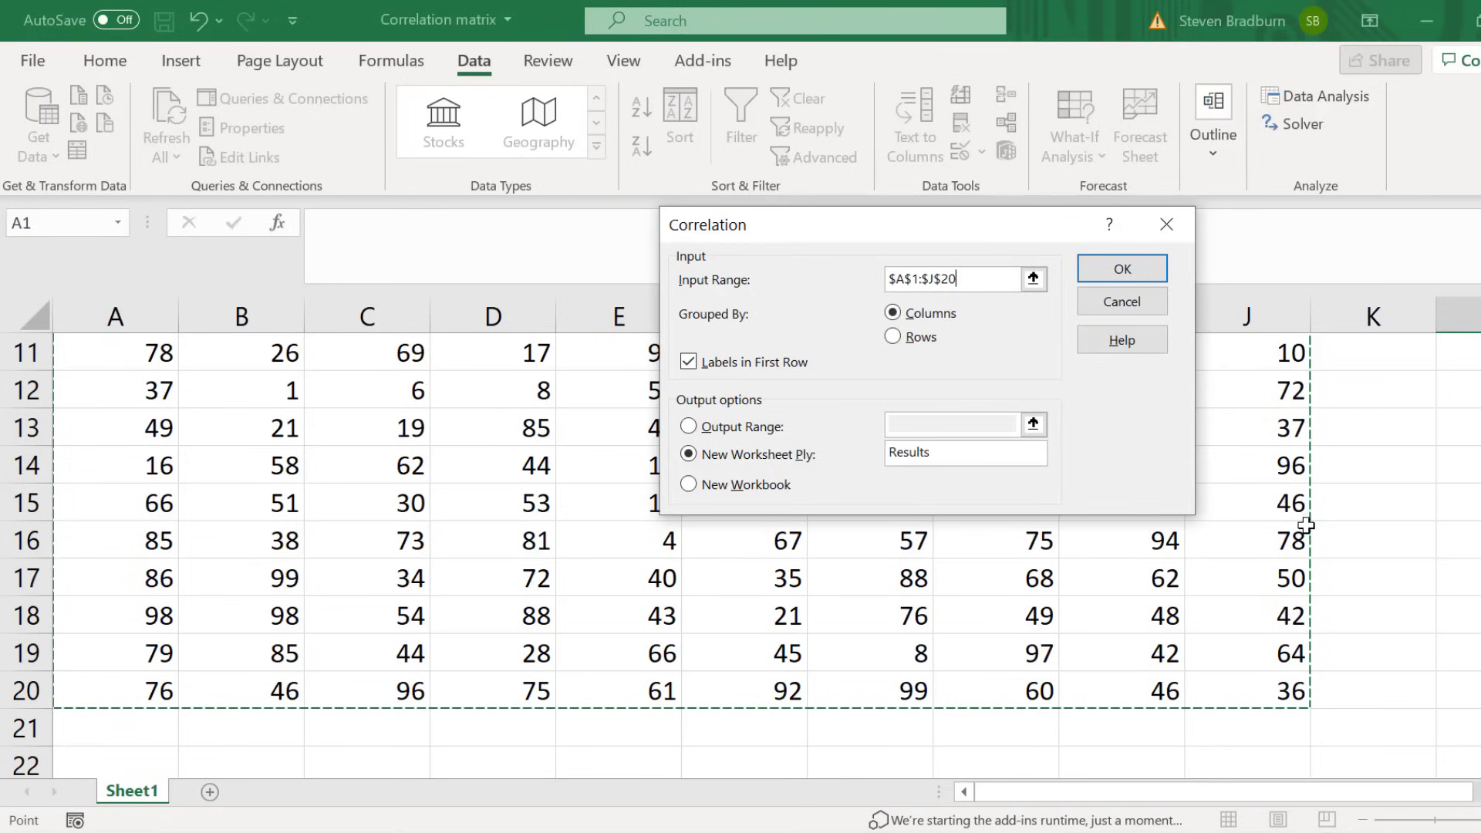
scroll(1303, 524, "up", 4)
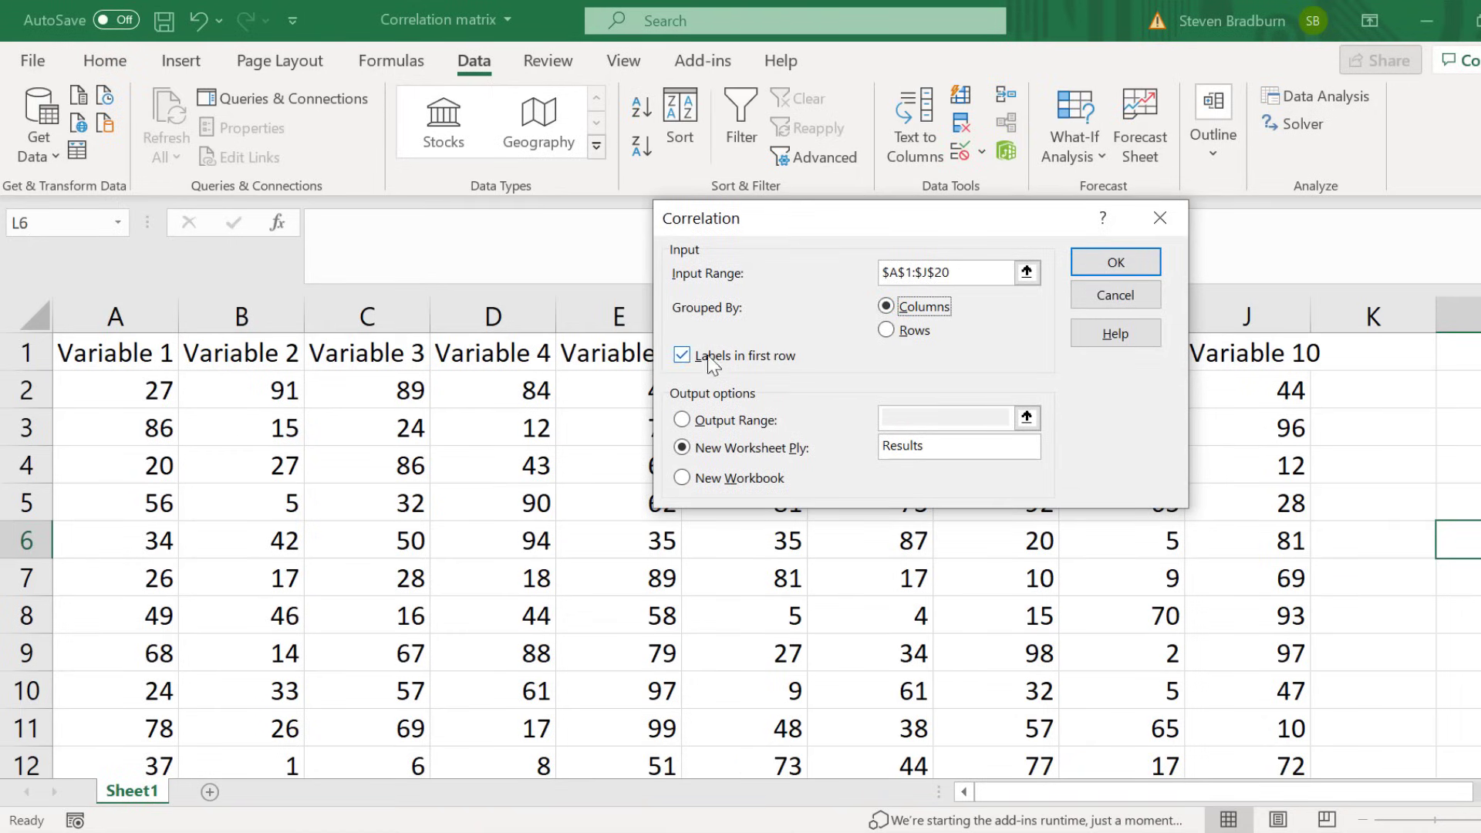
left_click(682, 356)
left_click(682, 357)
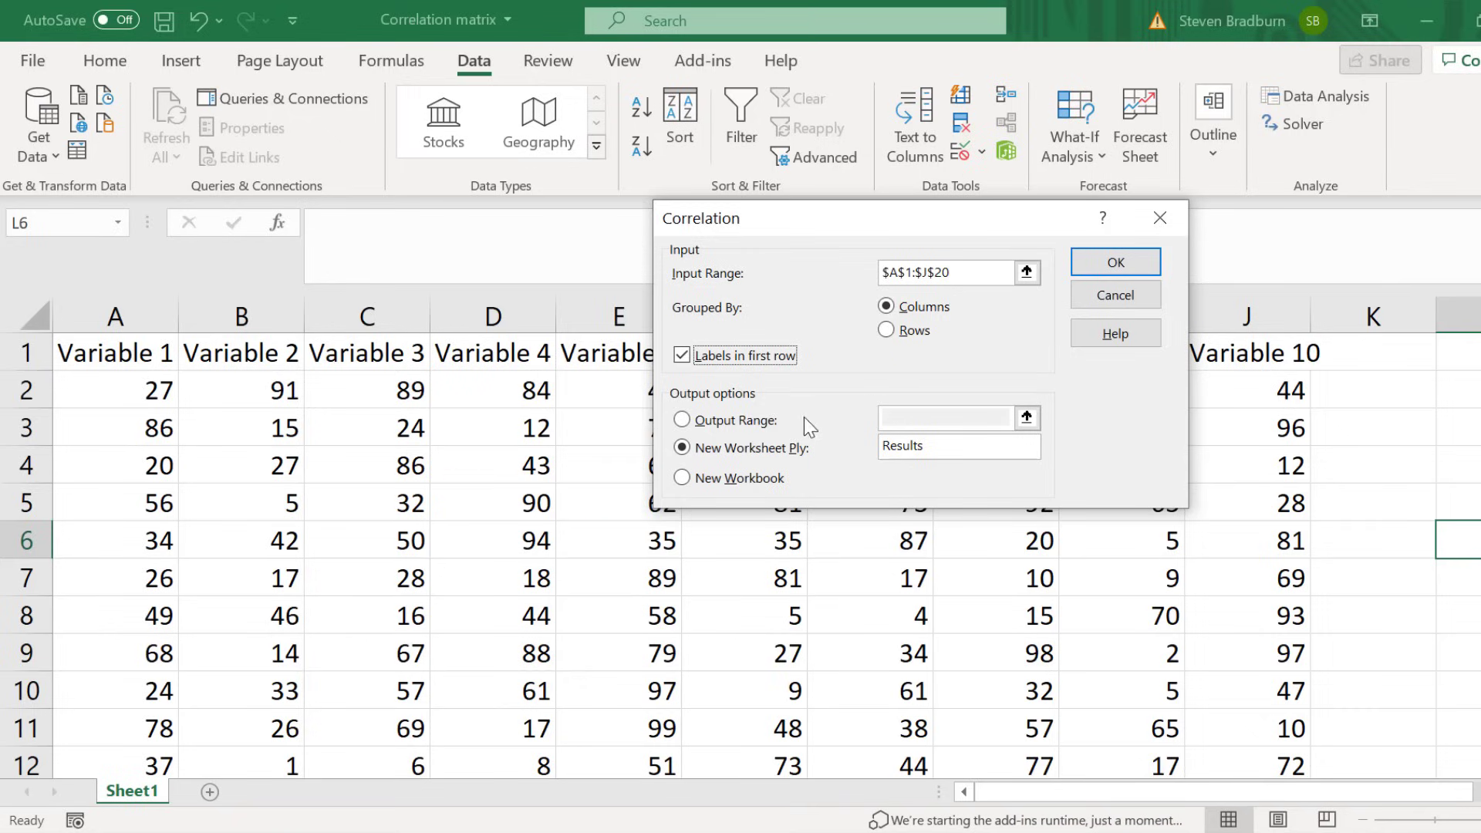
left_click(682, 448)
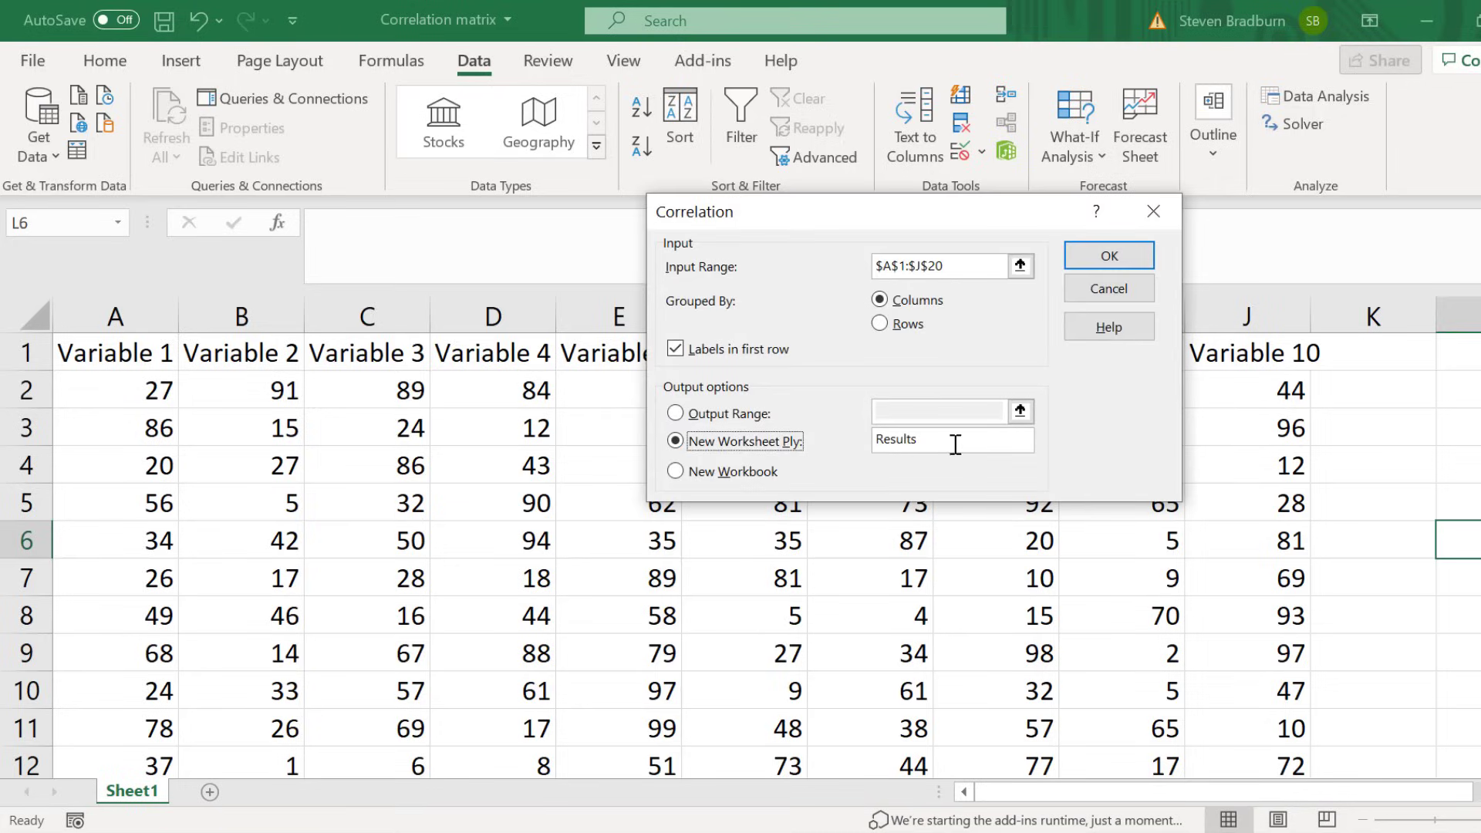
left_click(956, 445)
- Run the correlation, outputting the 10×10 matrix to the new Results sheet
left_click(1082, 262)
left_click(1426, 588)
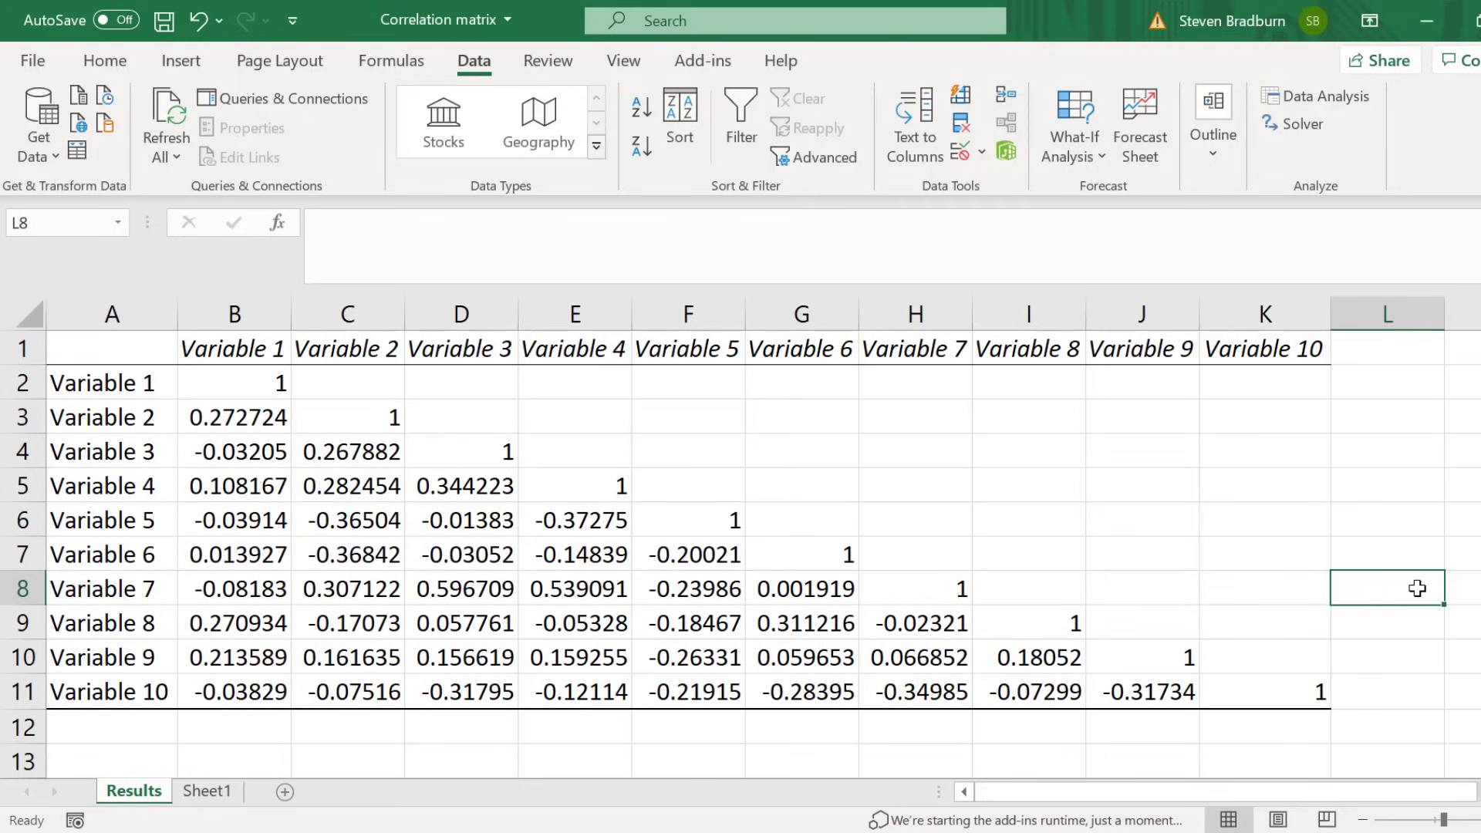
- Enter =CORREL(Sheet1!A2:A20,Sheet1!E2:E20) in C12 as a check, giving -0.03914
left_click(332, 726)
type("=CORREL")
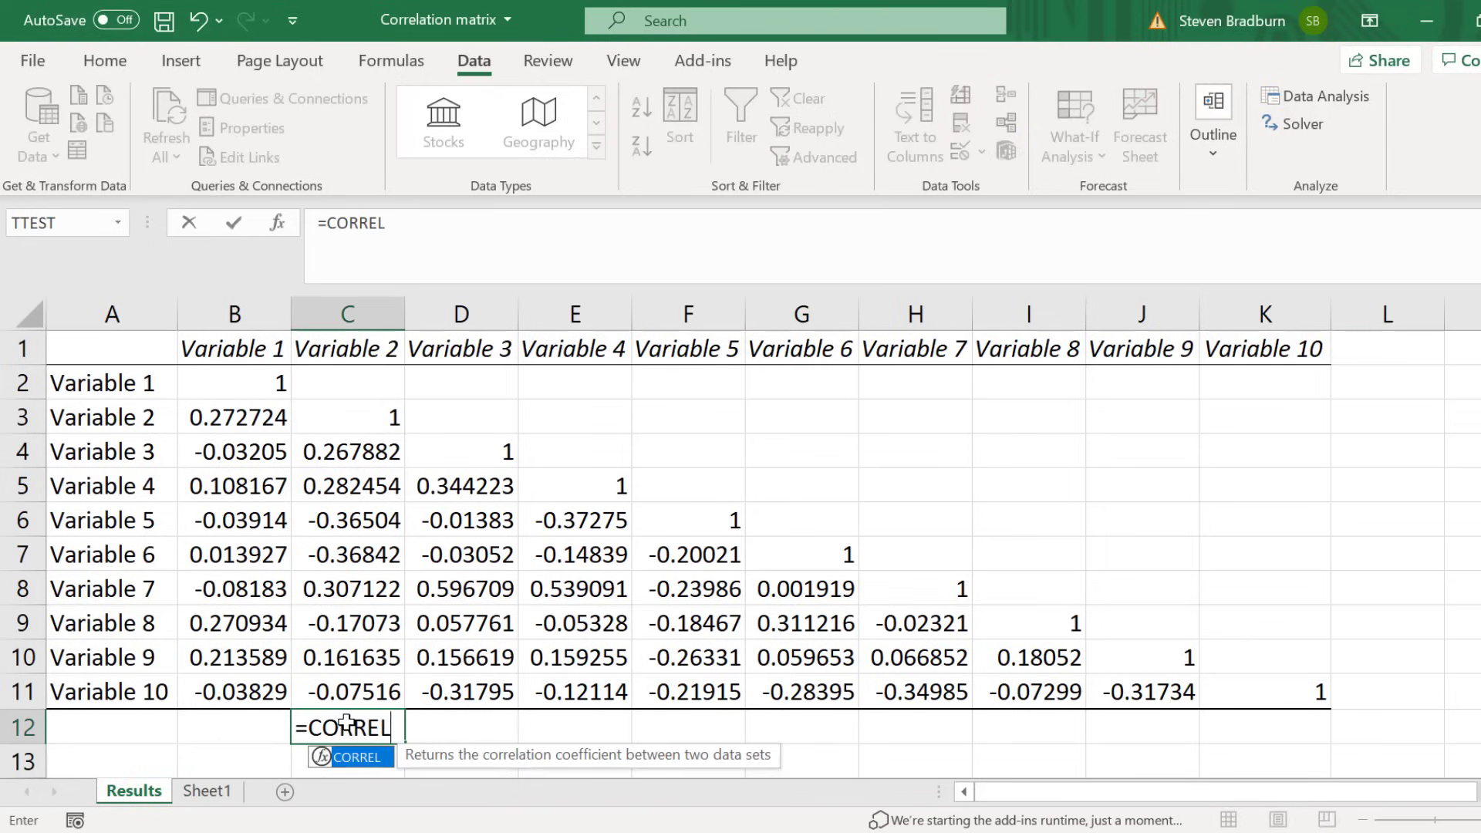
type("(")
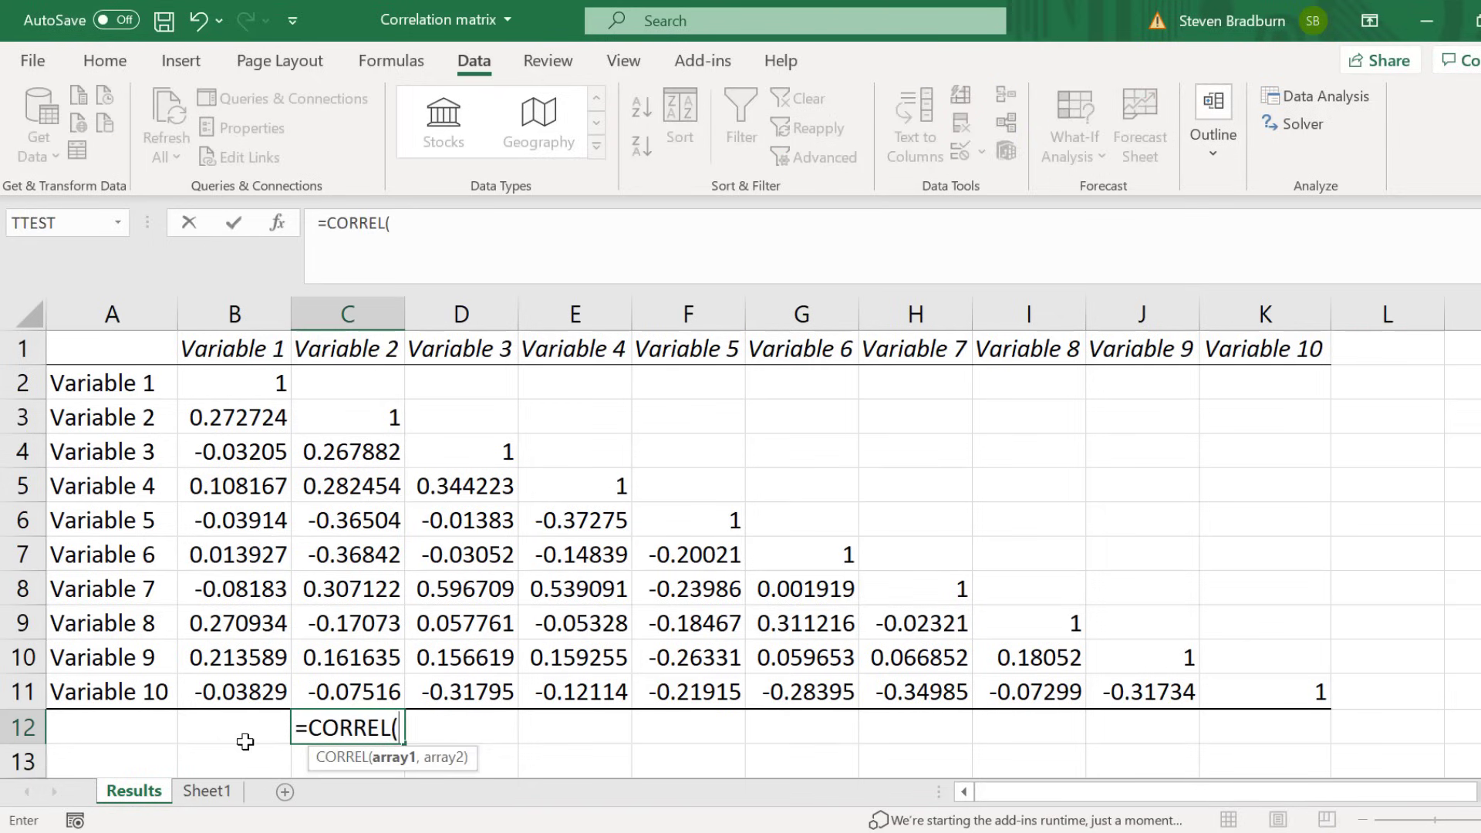
left_click(208, 792)
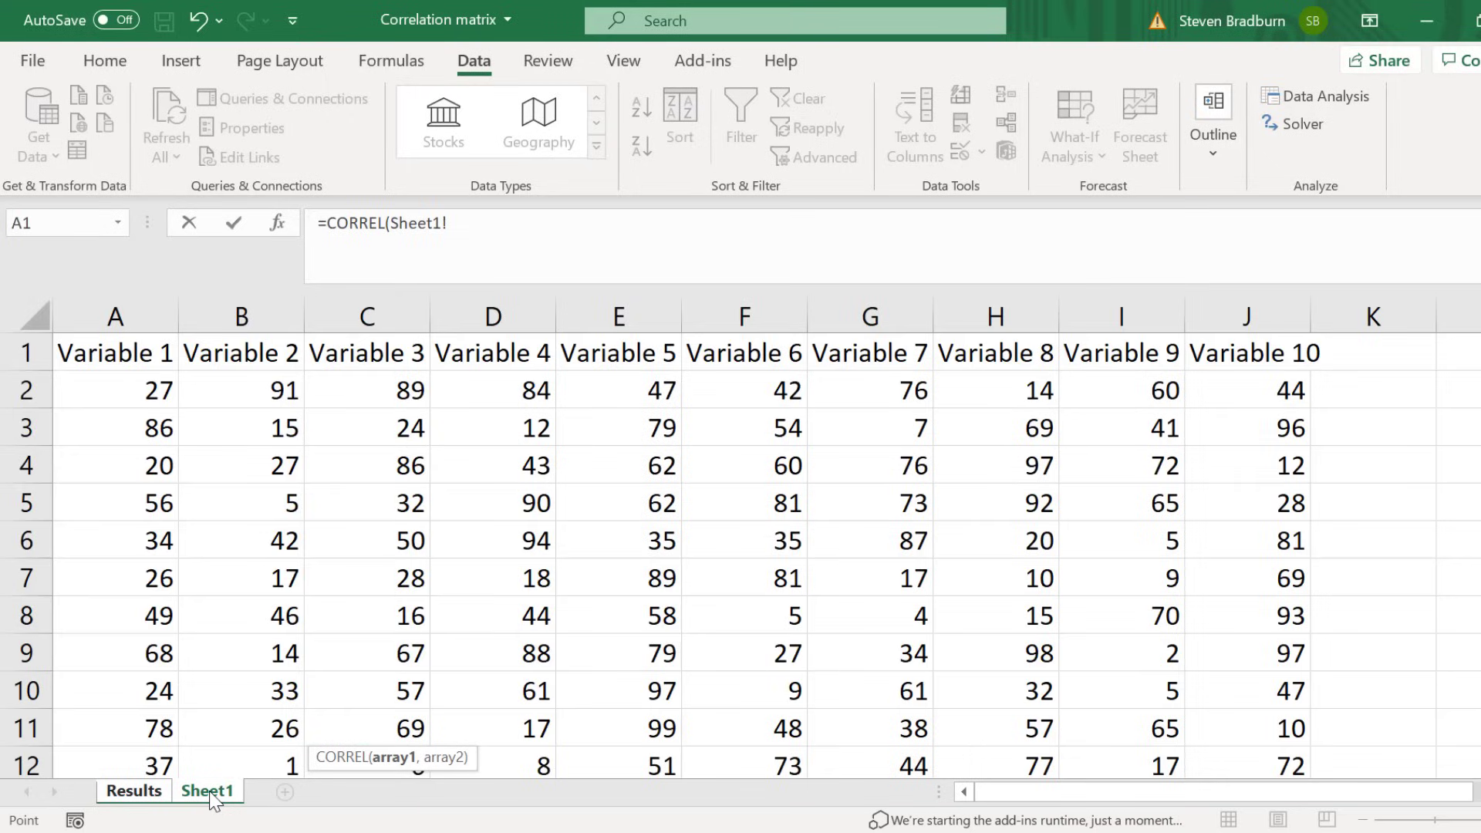
left_click_drag(142, 392, 149, 698)
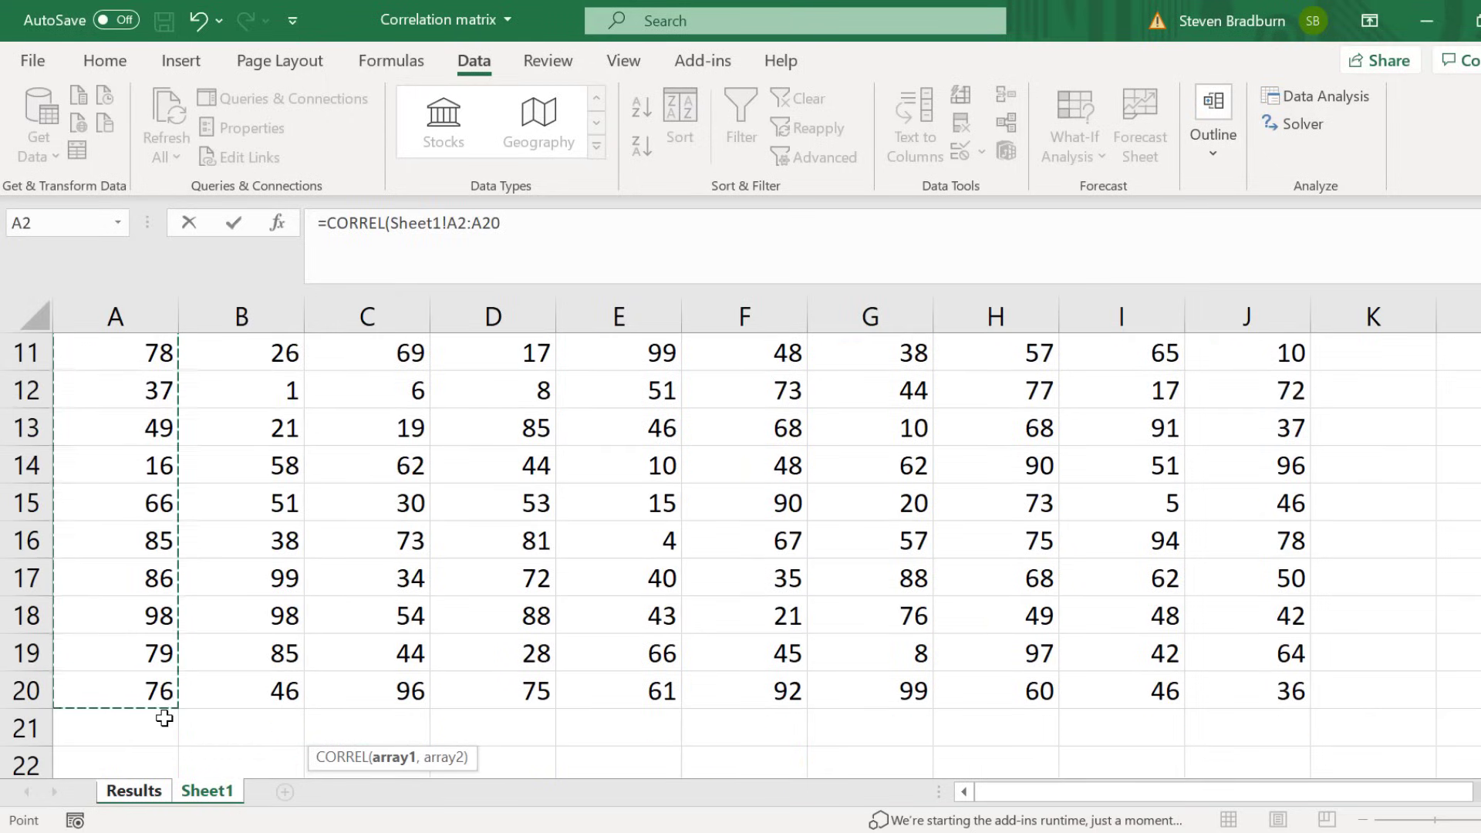
type(",")
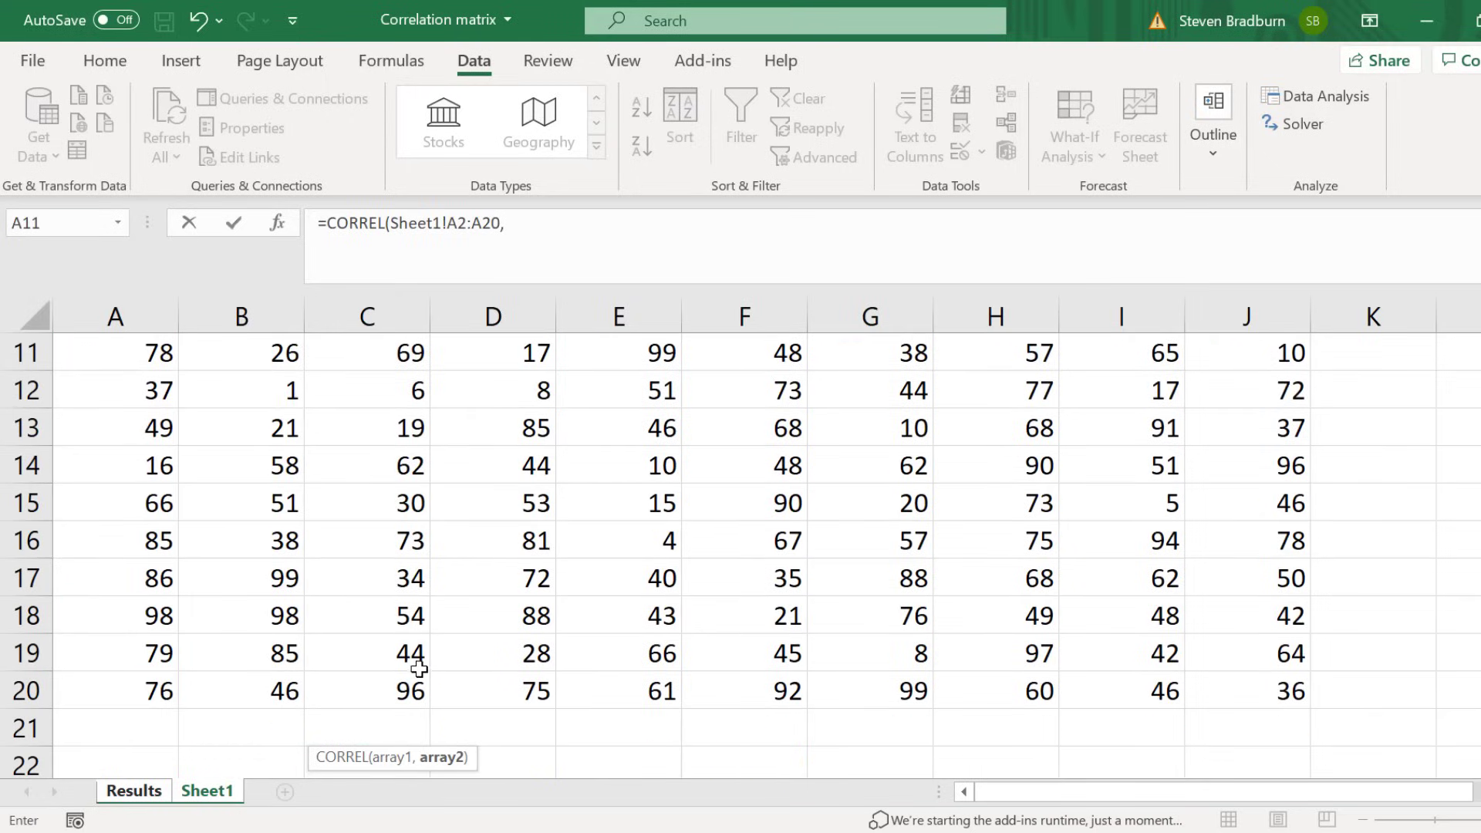
scroll(419, 669, "up", 4)
left_click_drag(649, 386, 646, 694)
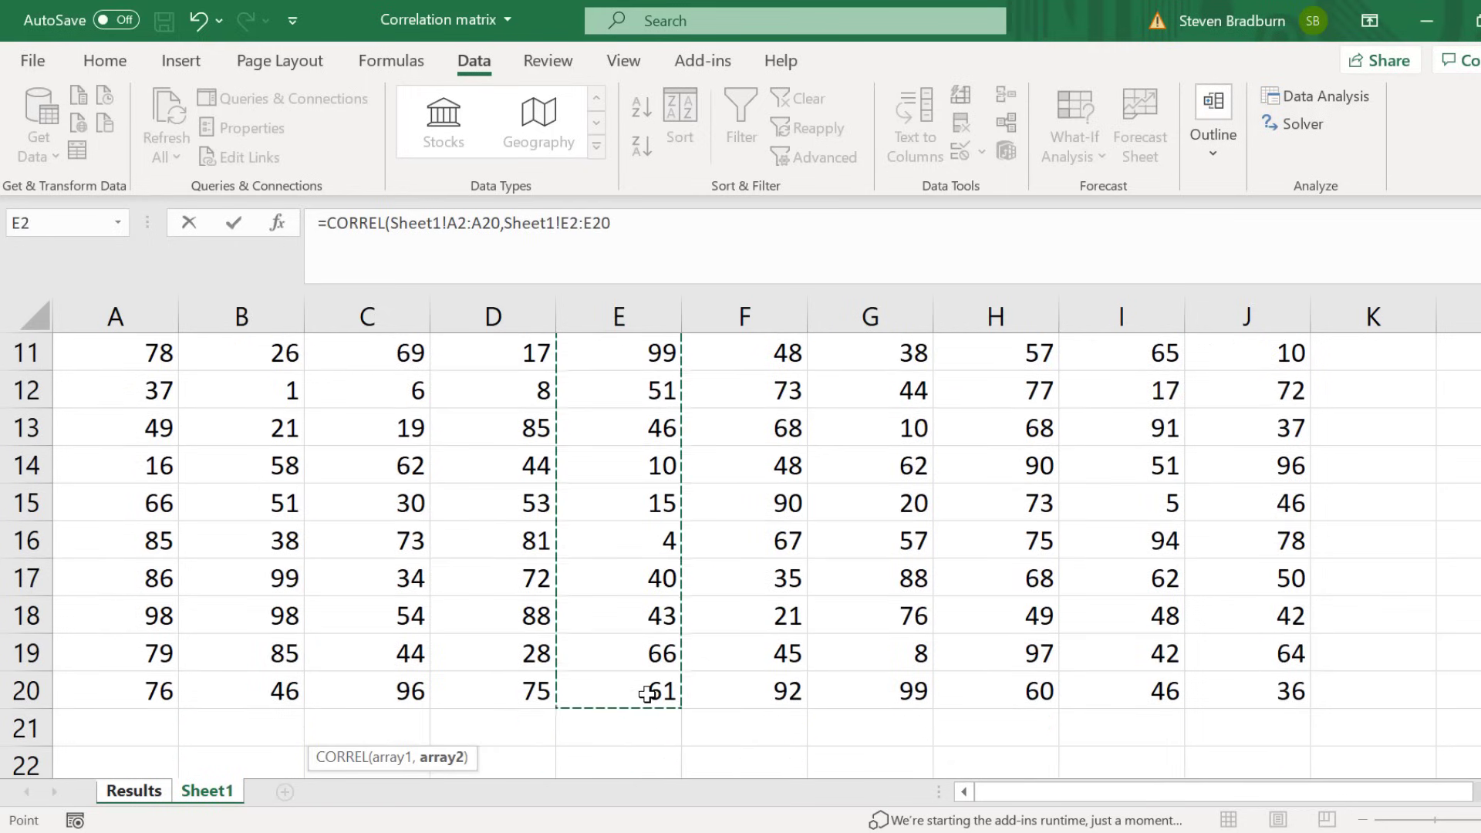
type(")")
key("Return")
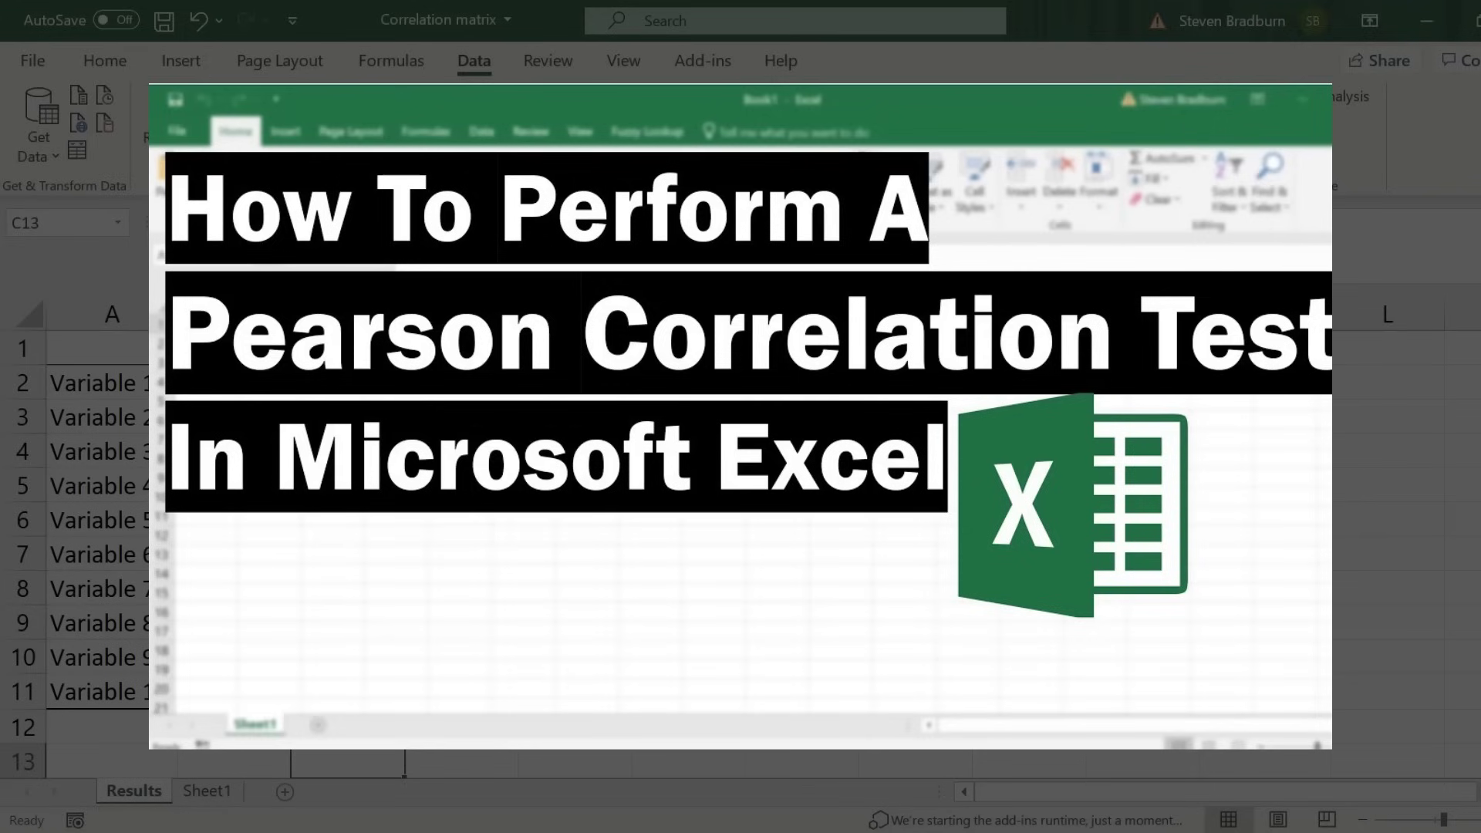
- Delete the test CORREL formula from cell C12
key("Up")
key("Delete")
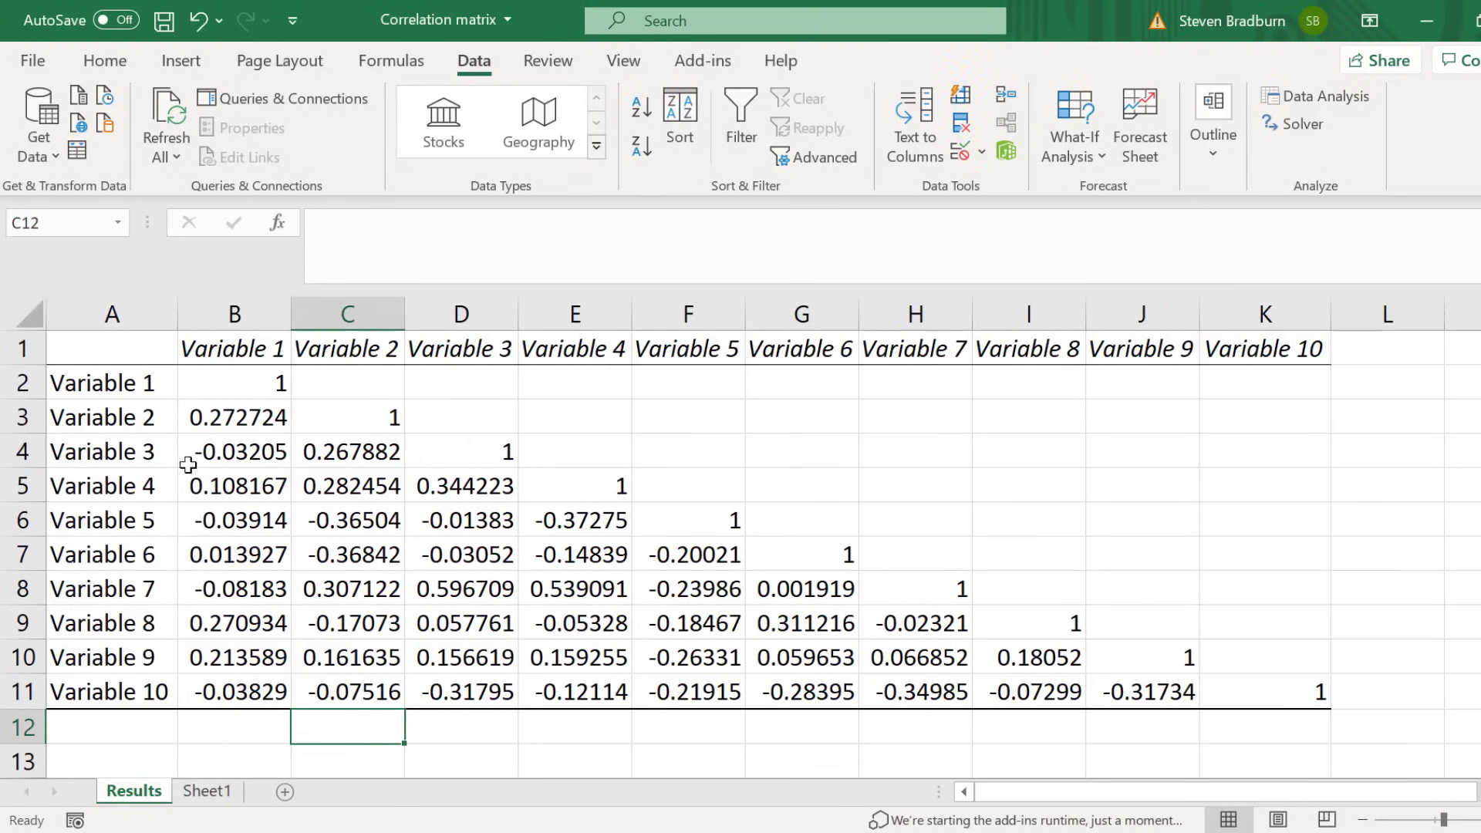
- Select the matrix values B2:K11 and start a new conditional formatting rule
left_click_drag(235, 386, 1266, 687)
left_click(104, 61)
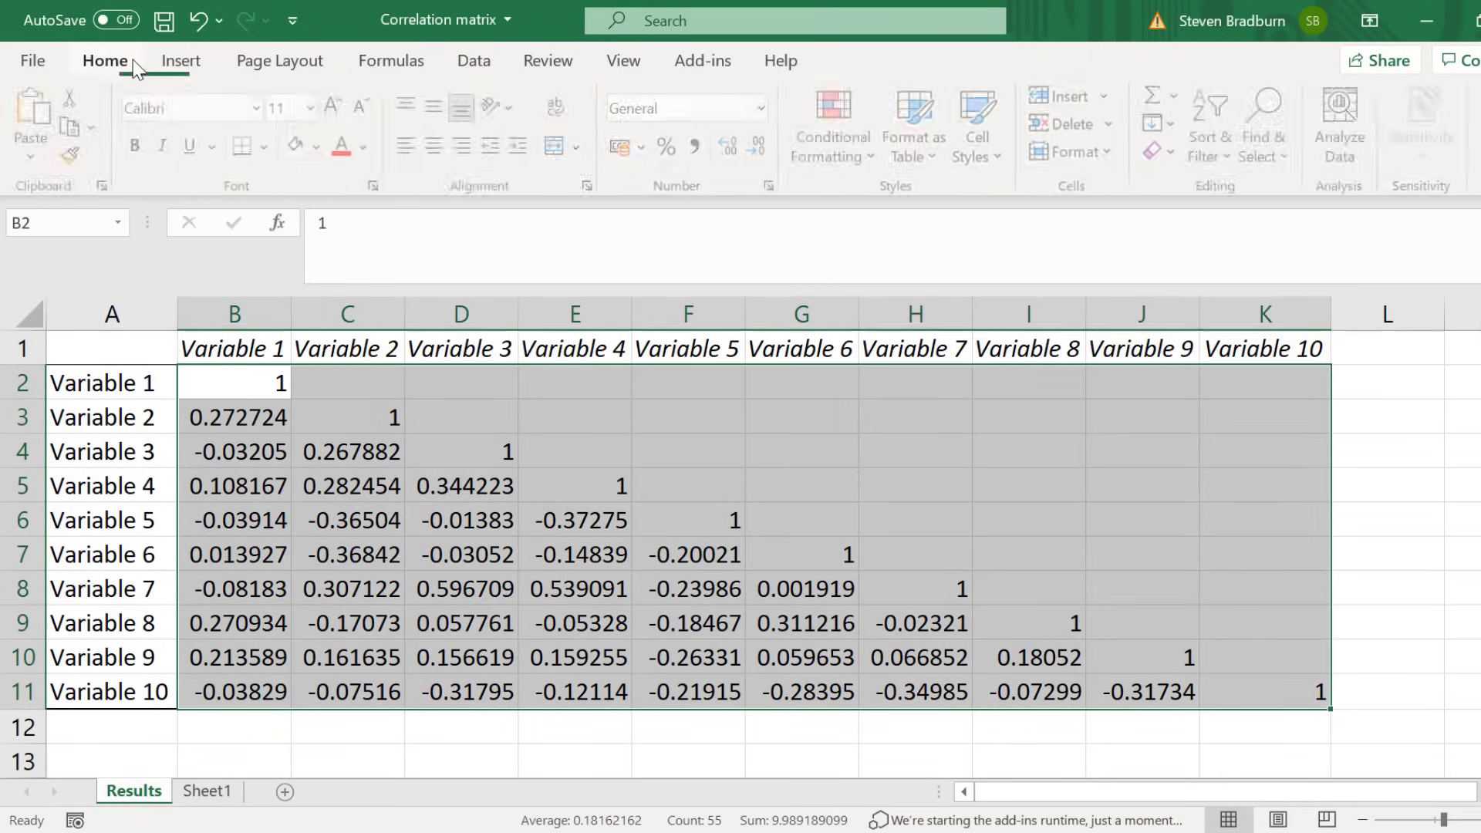
left_click(843, 133)
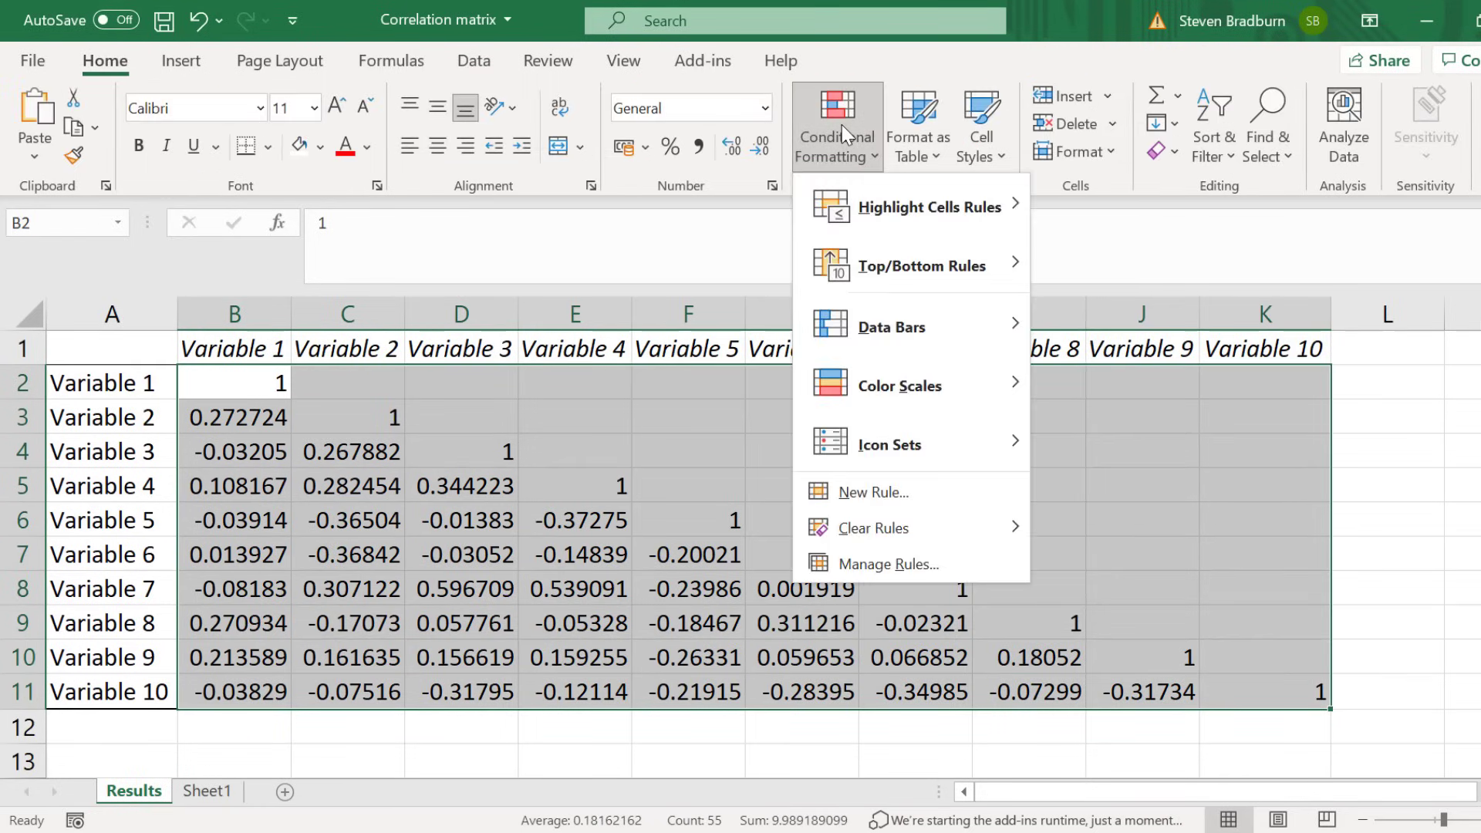
left_click(1009, 490)
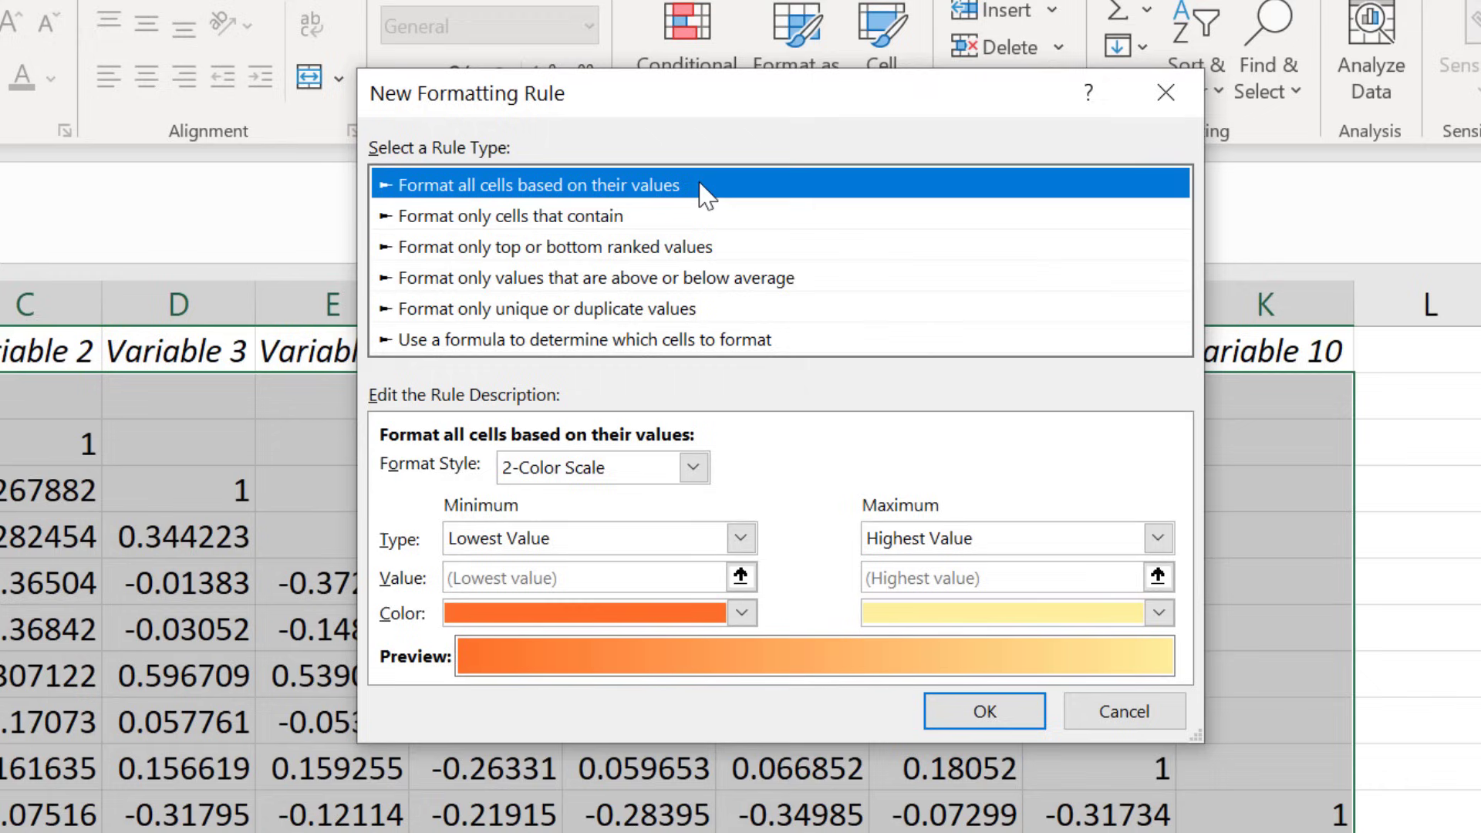
- Switch the rule to a 3-Color Scale with minimum Number -1 in bright red
left_click(694, 467)
left_click(682, 518)
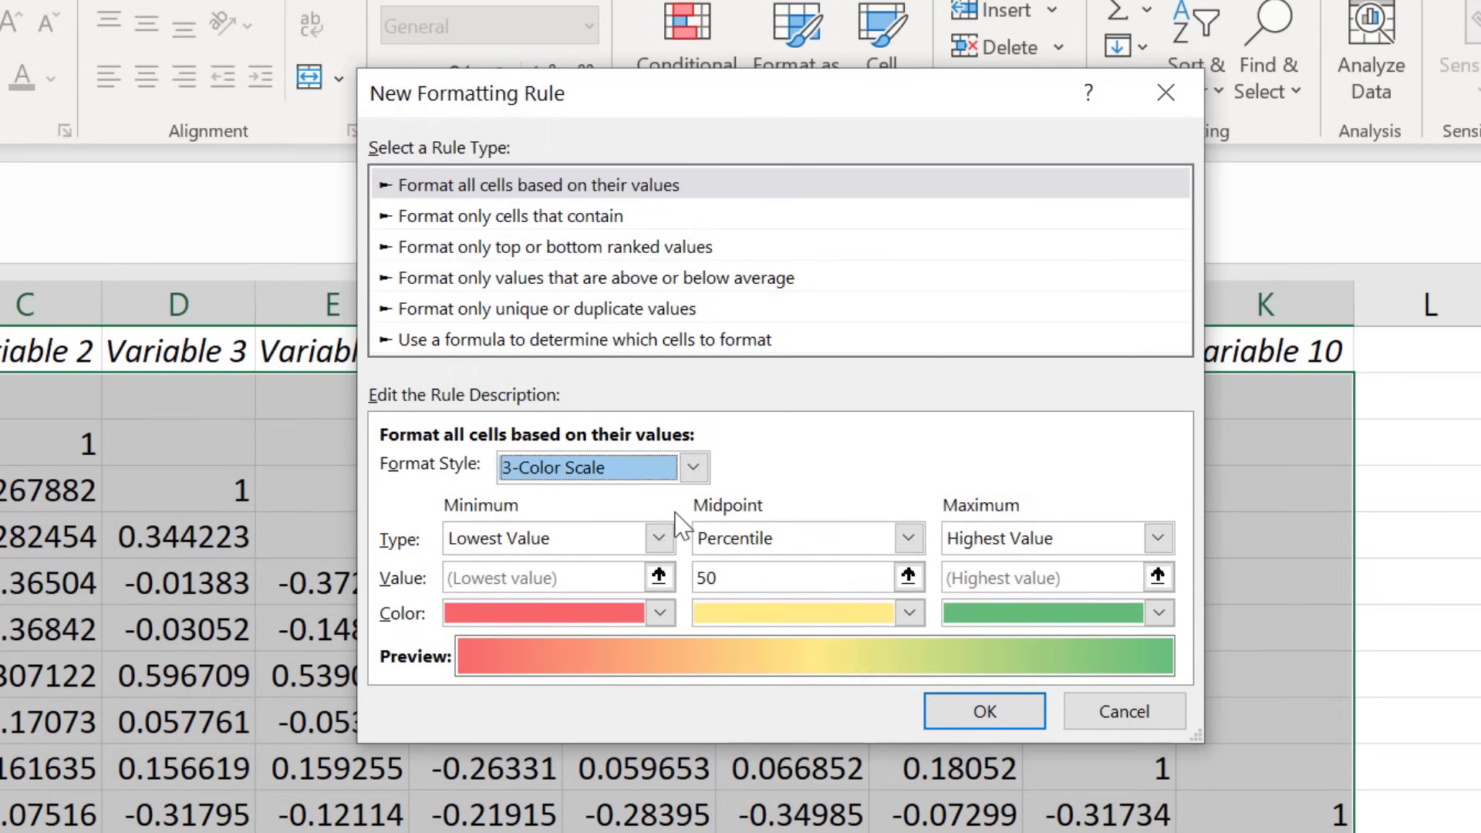
left_click(660, 539)
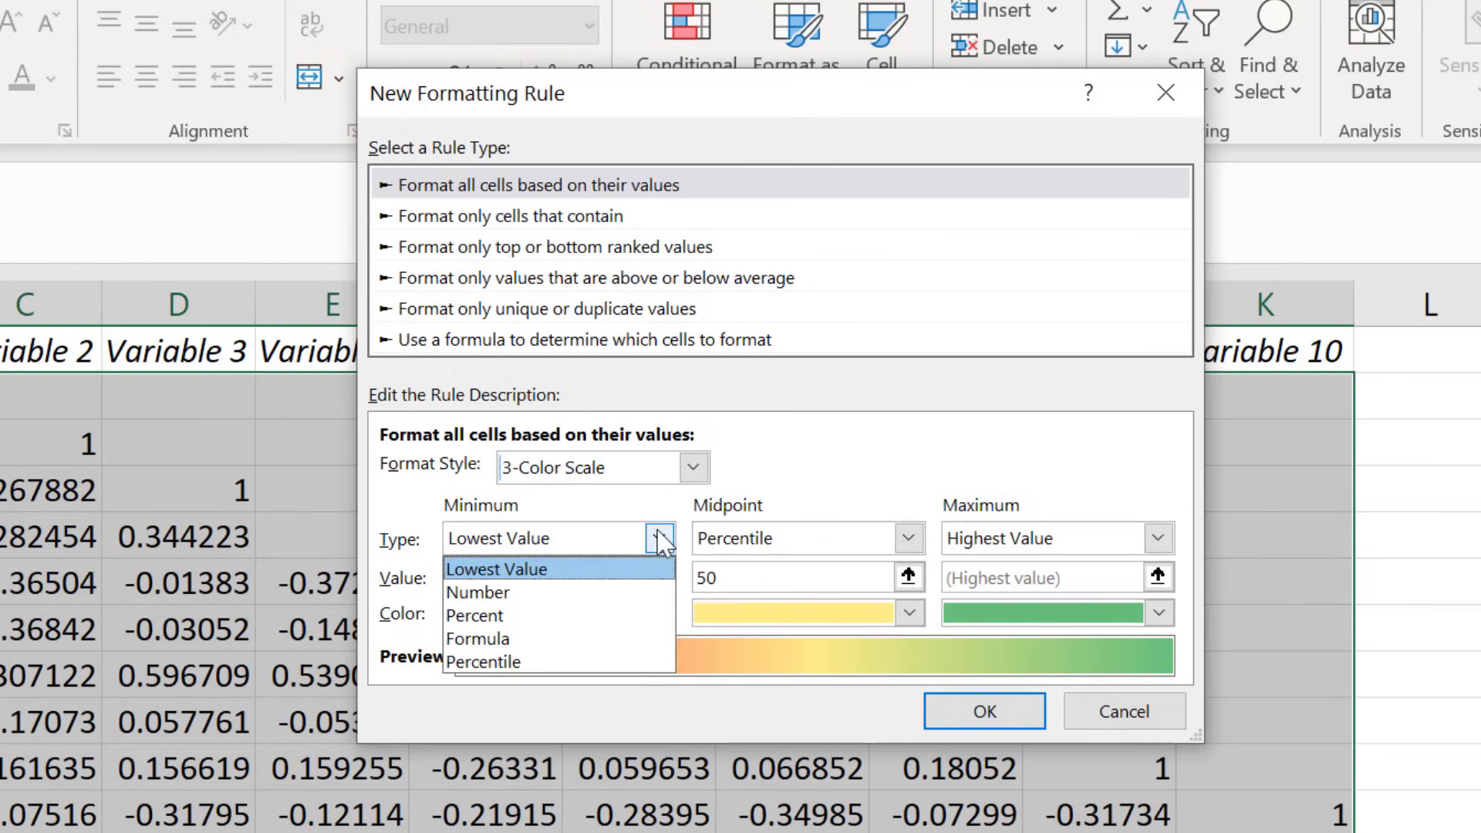
left_click(608, 595)
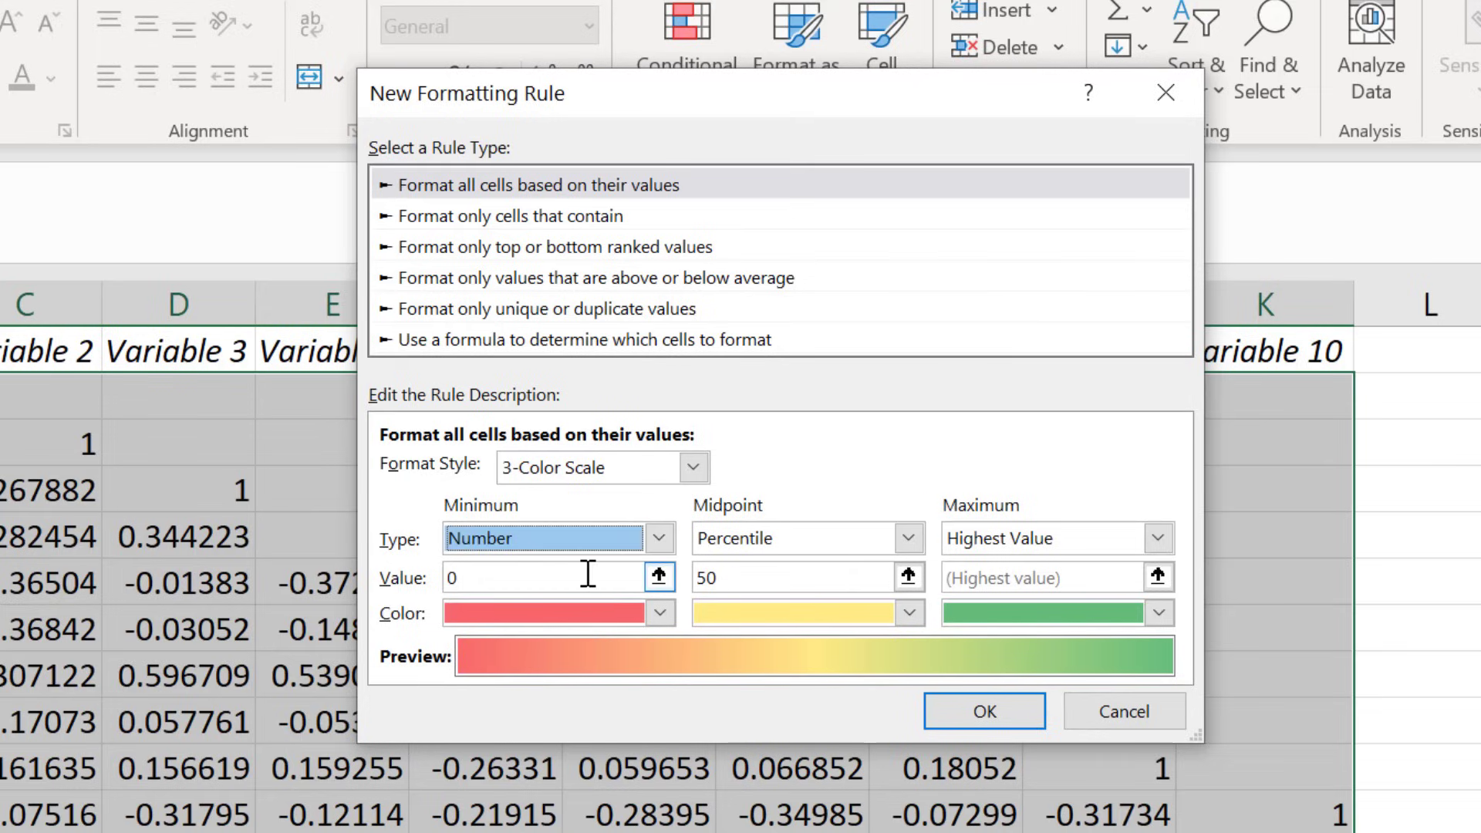
left_click(588, 572)
key("BackSpace")
type("-1")
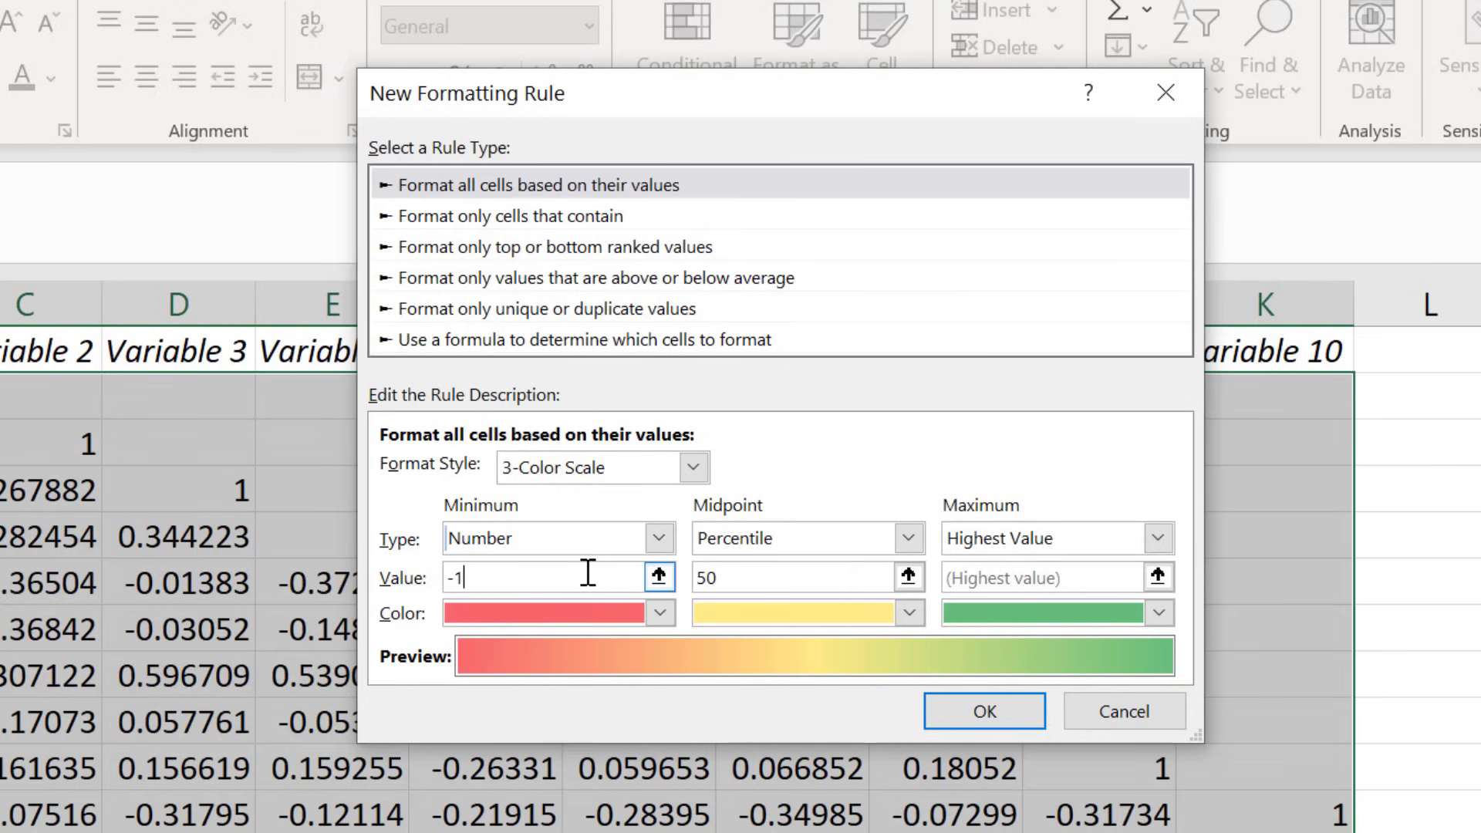
left_click(659, 614)
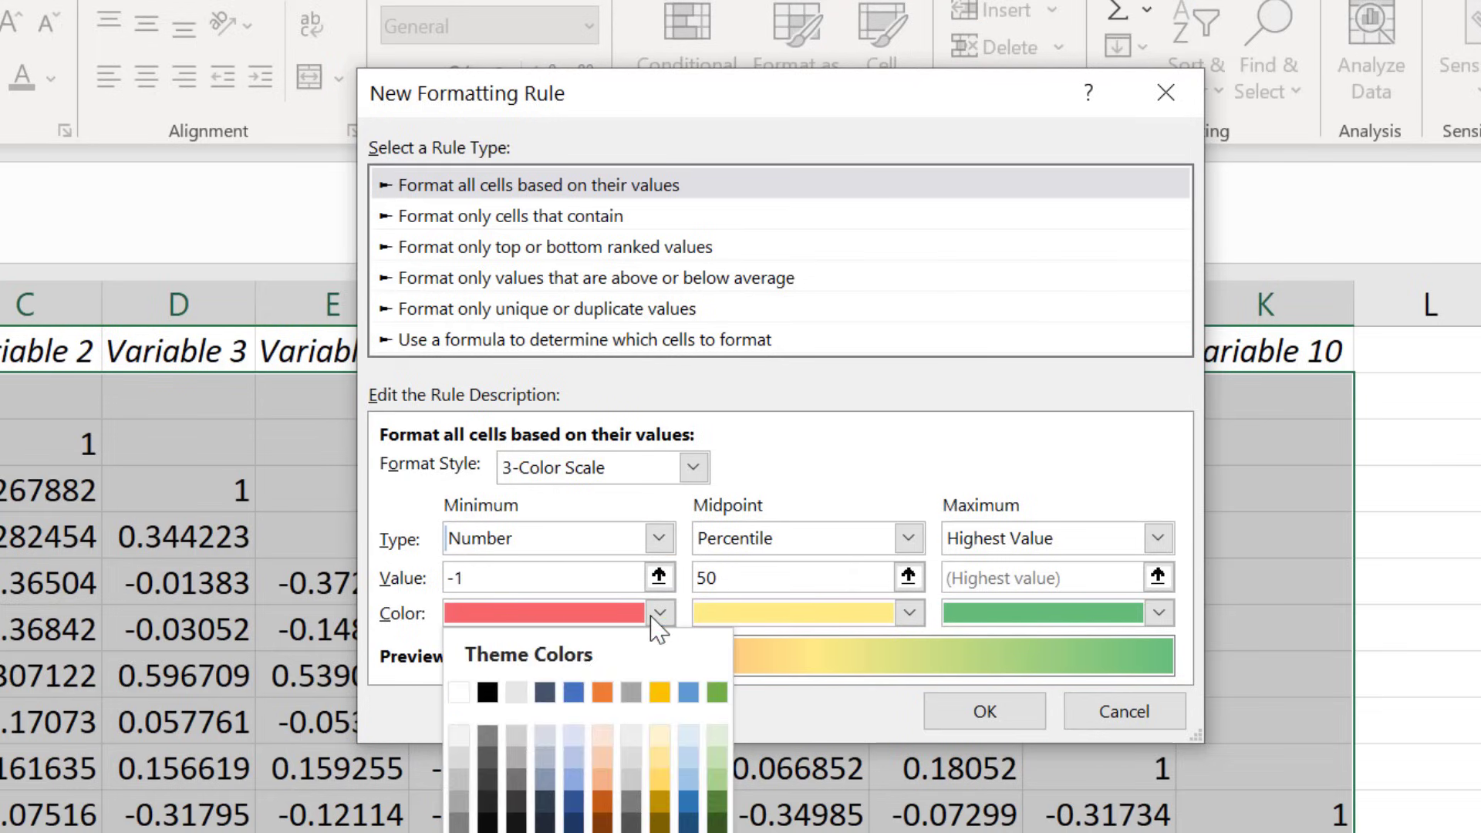
left_click(459, 829)
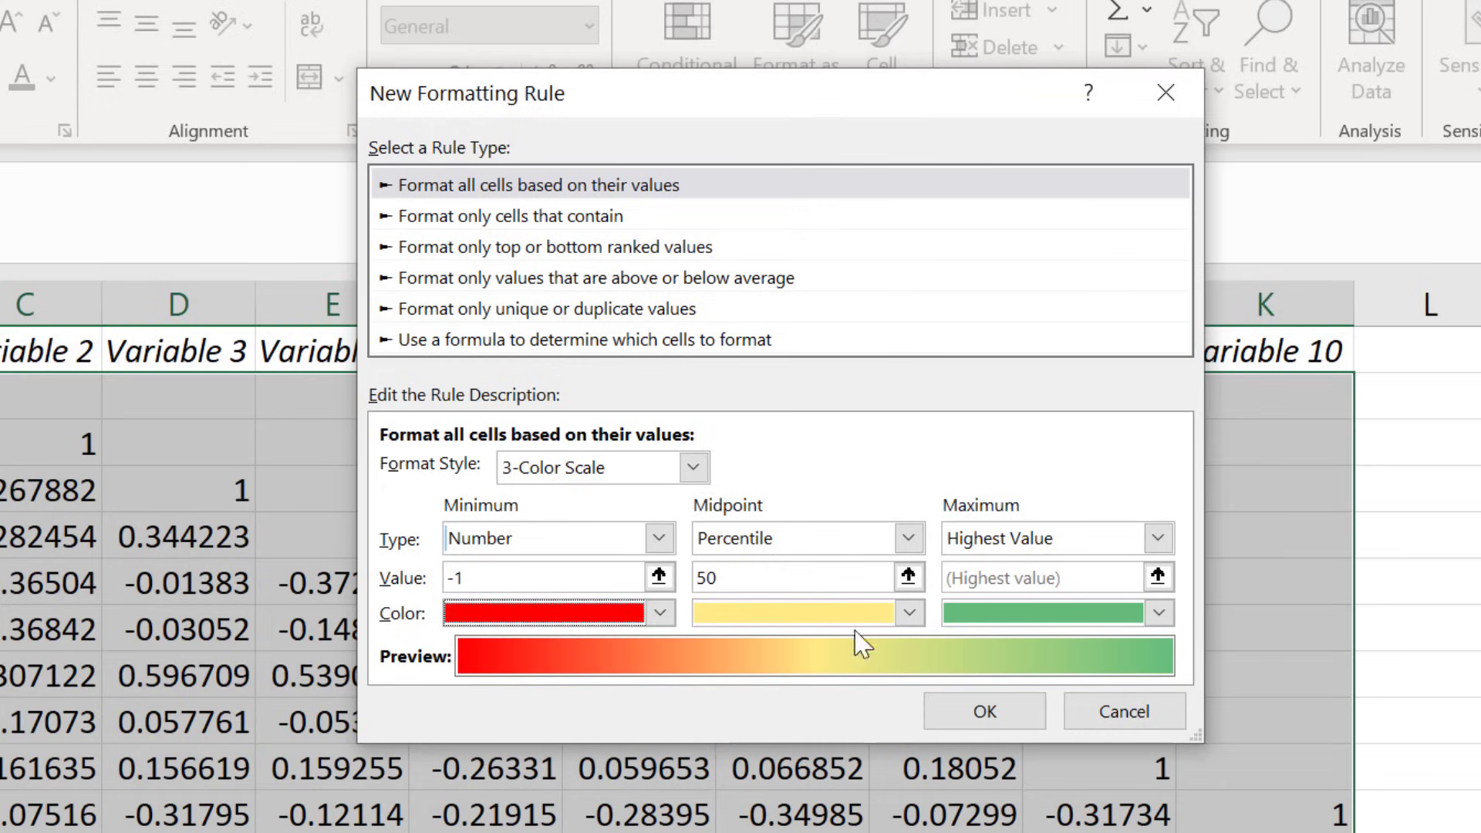
- Set the midpoint to Number 0 in white and the maximum type to Number
left_click(909, 538)
left_click(891, 571)
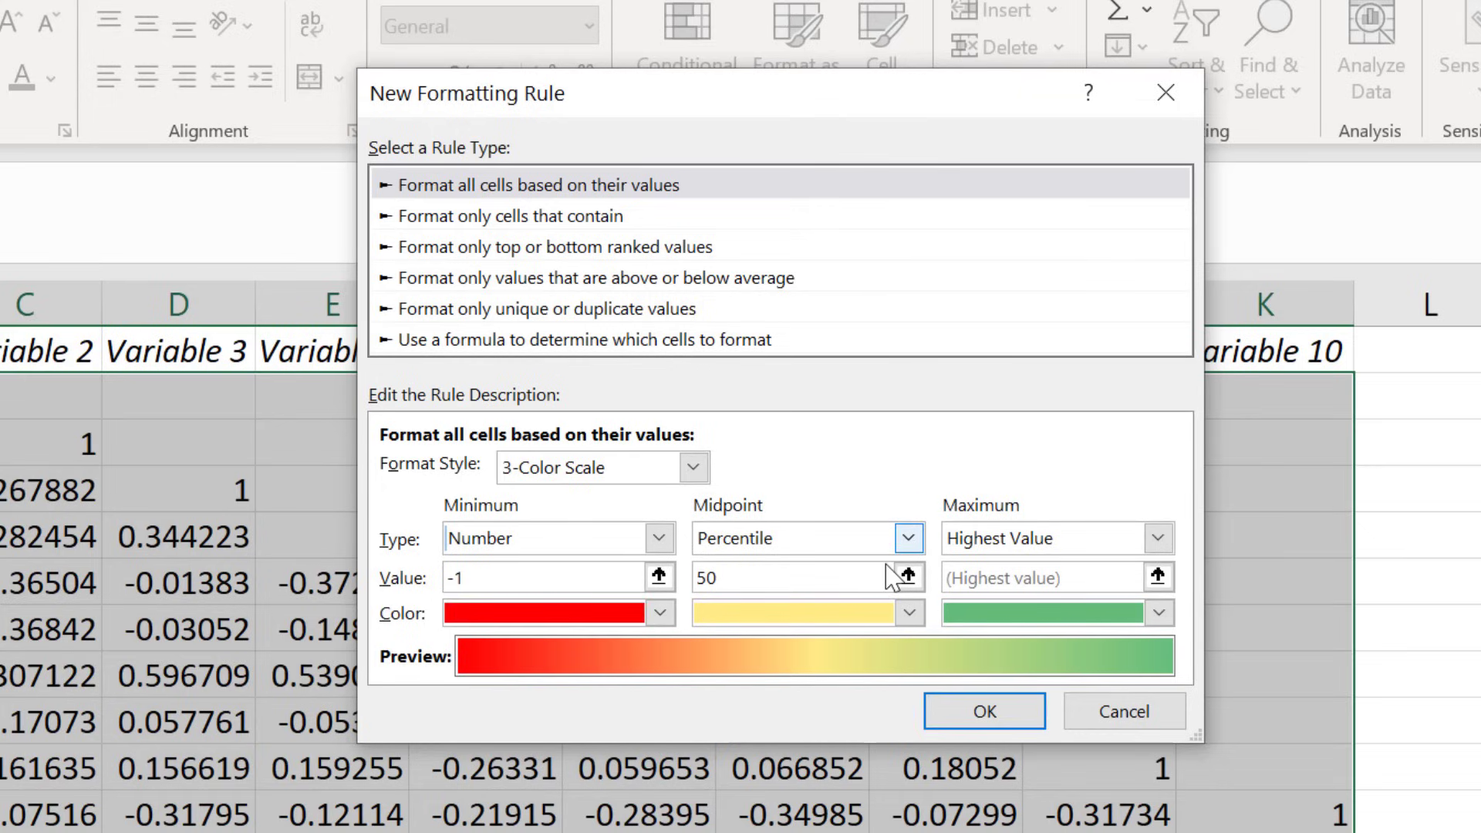
left_click(892, 614)
left_click(709, 692)
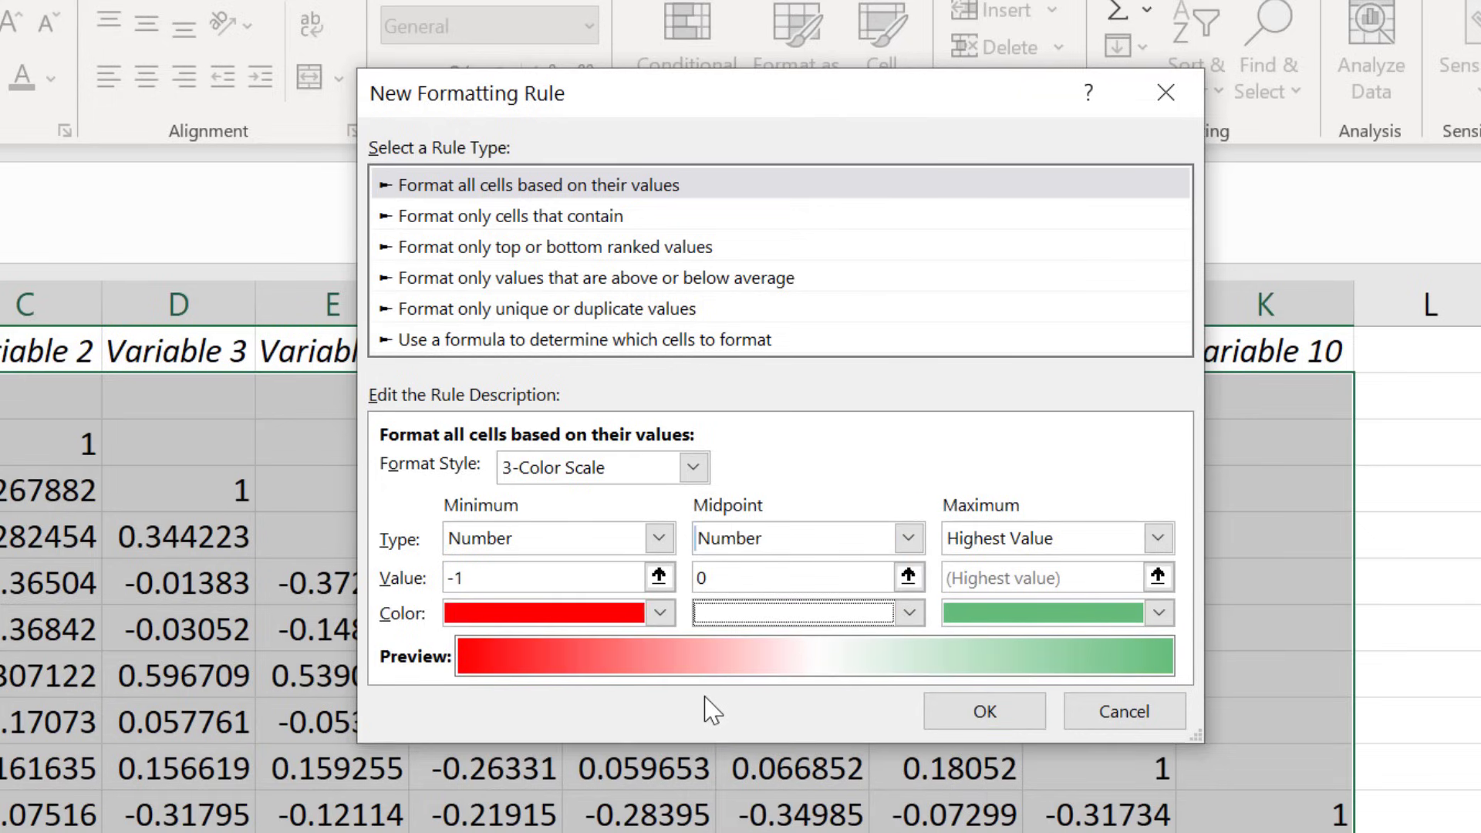
left_click(1080, 540)
left_click(1087, 591)
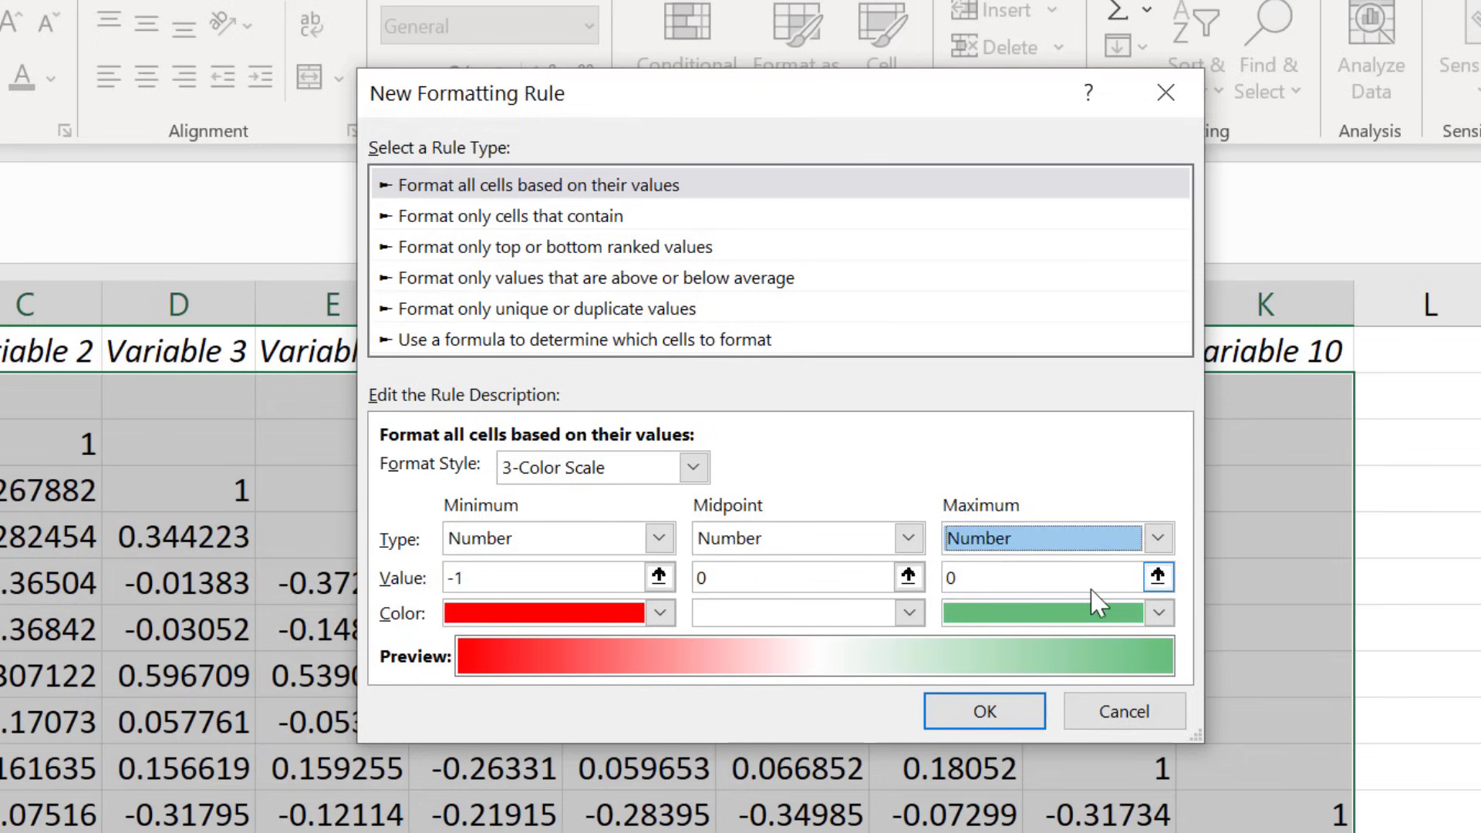
double_click(1088, 579)
- Set the colour scale maximum to 1 with a blue colour
type("1")
left_click(1159, 613)
left_click(1069, 701)
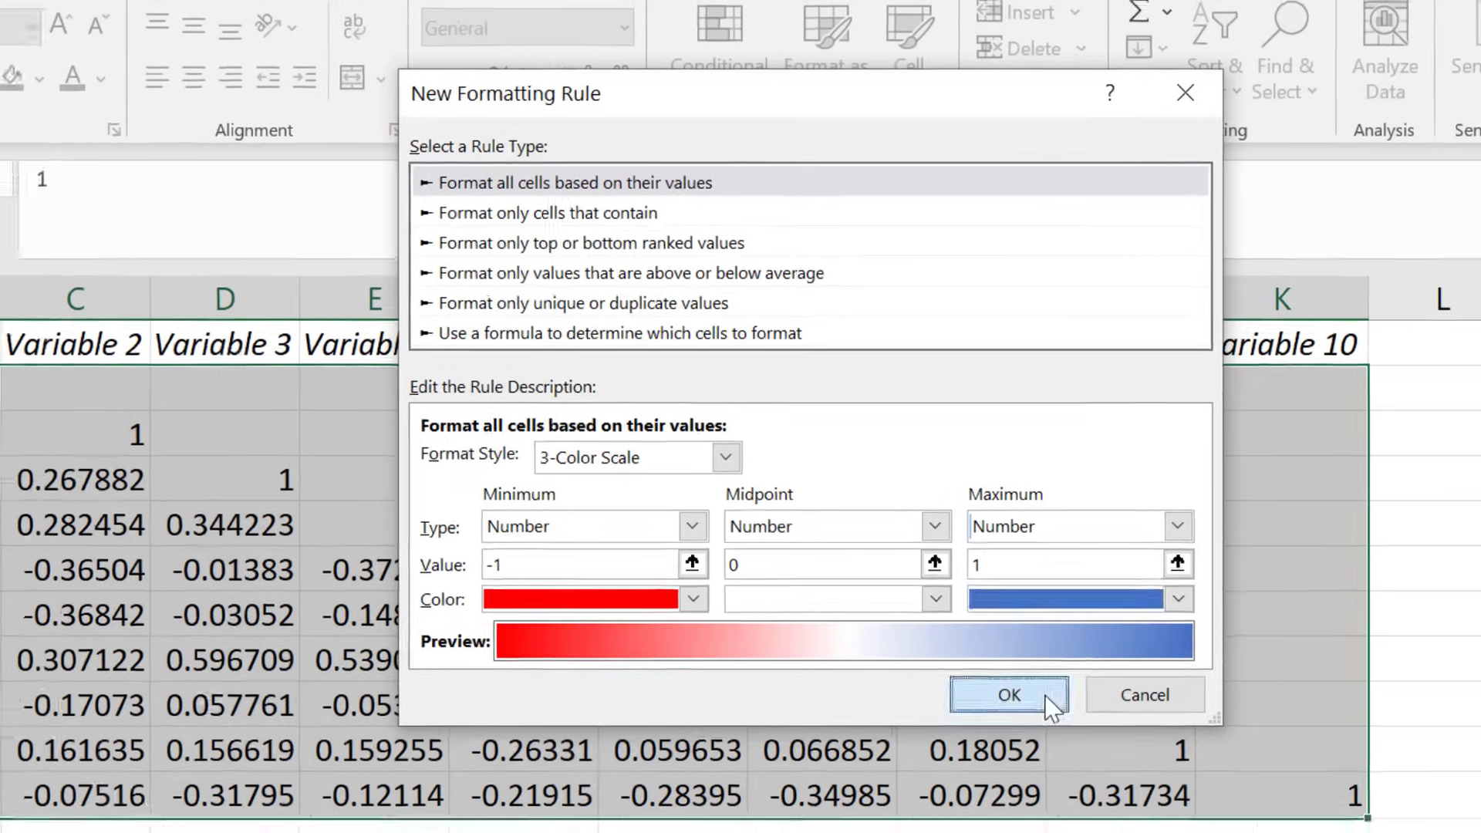
left_click(984, 710)
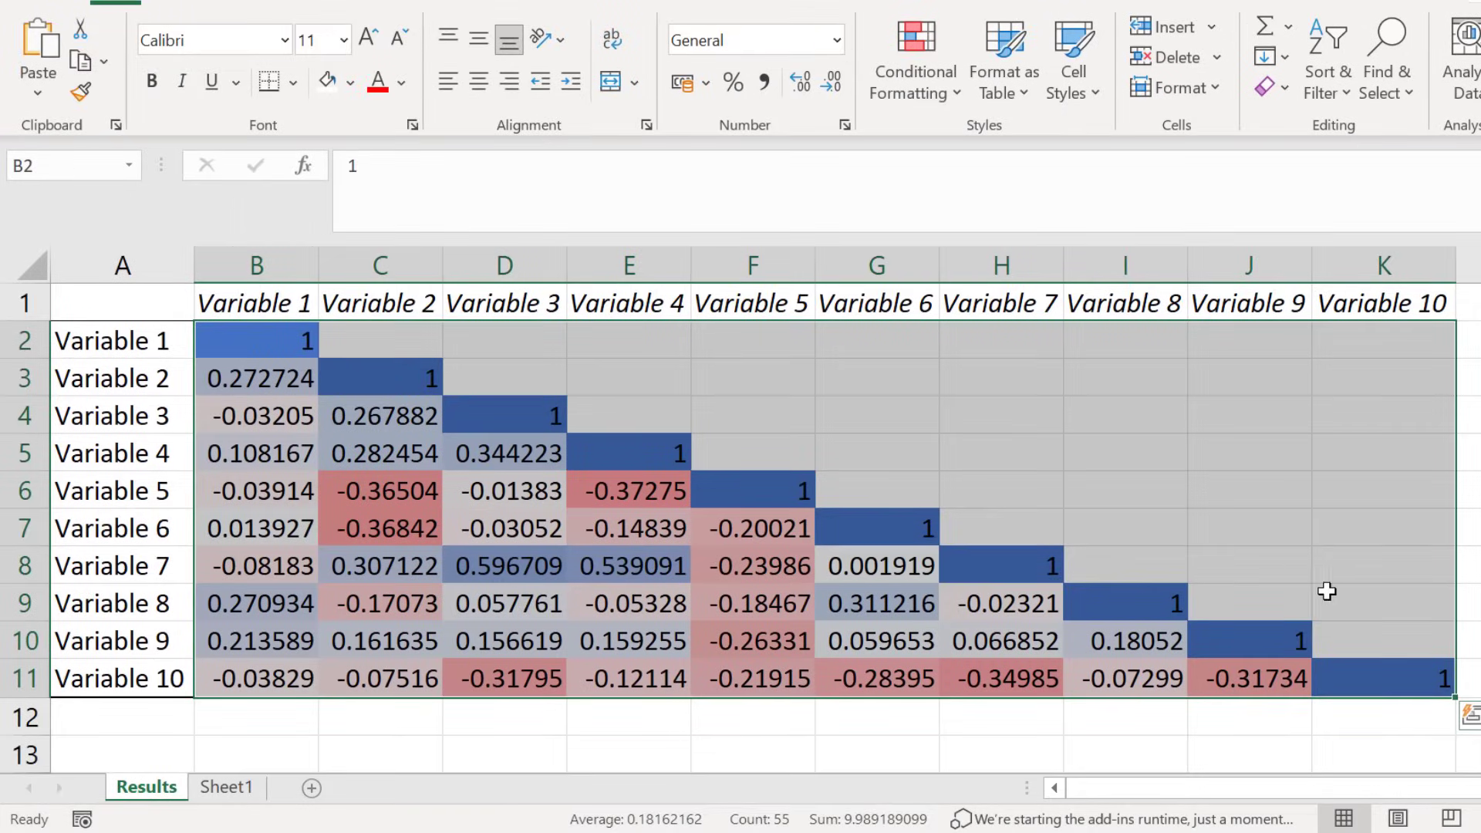
left_click(1431, 721)
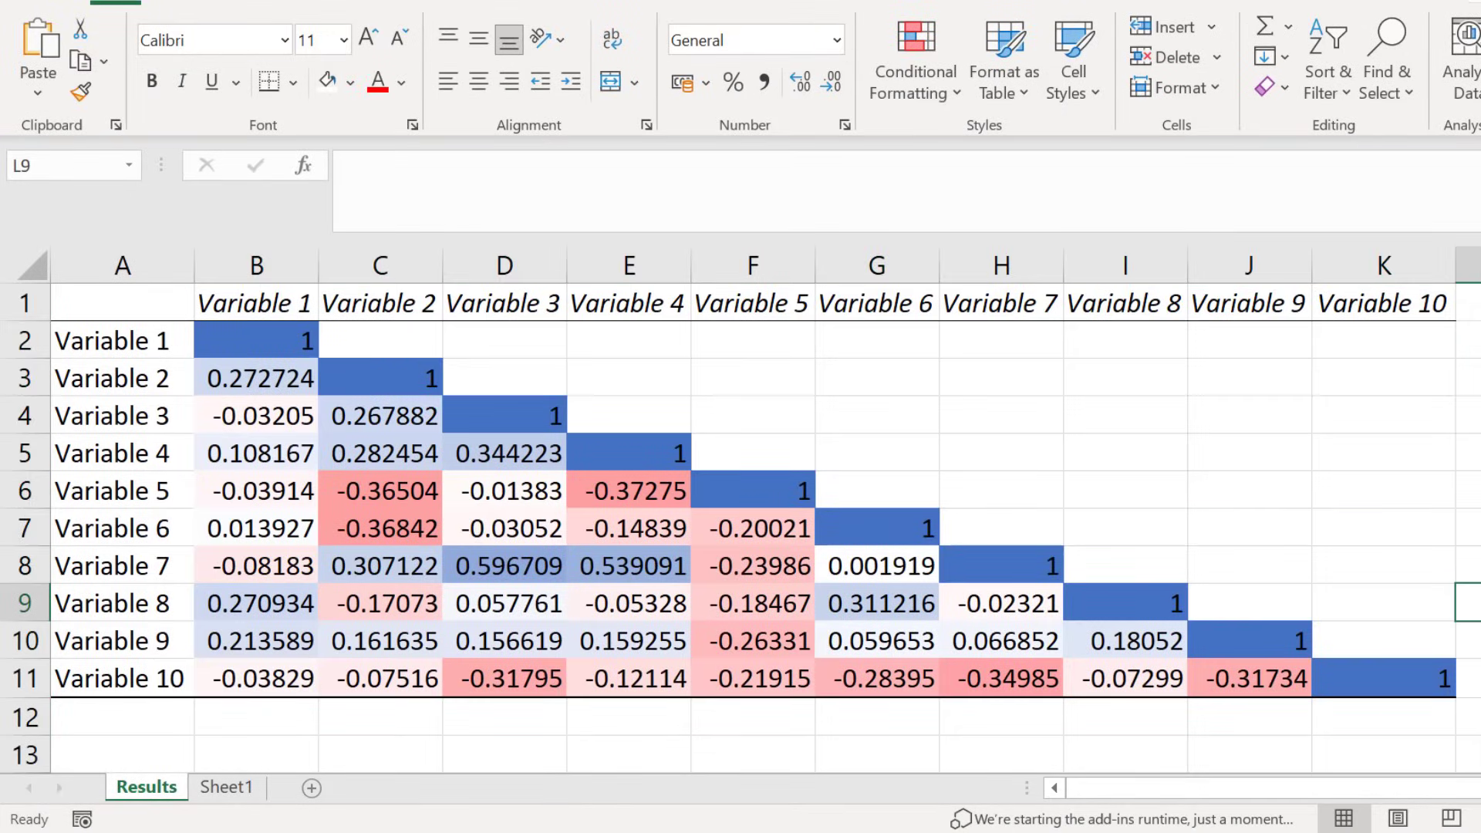